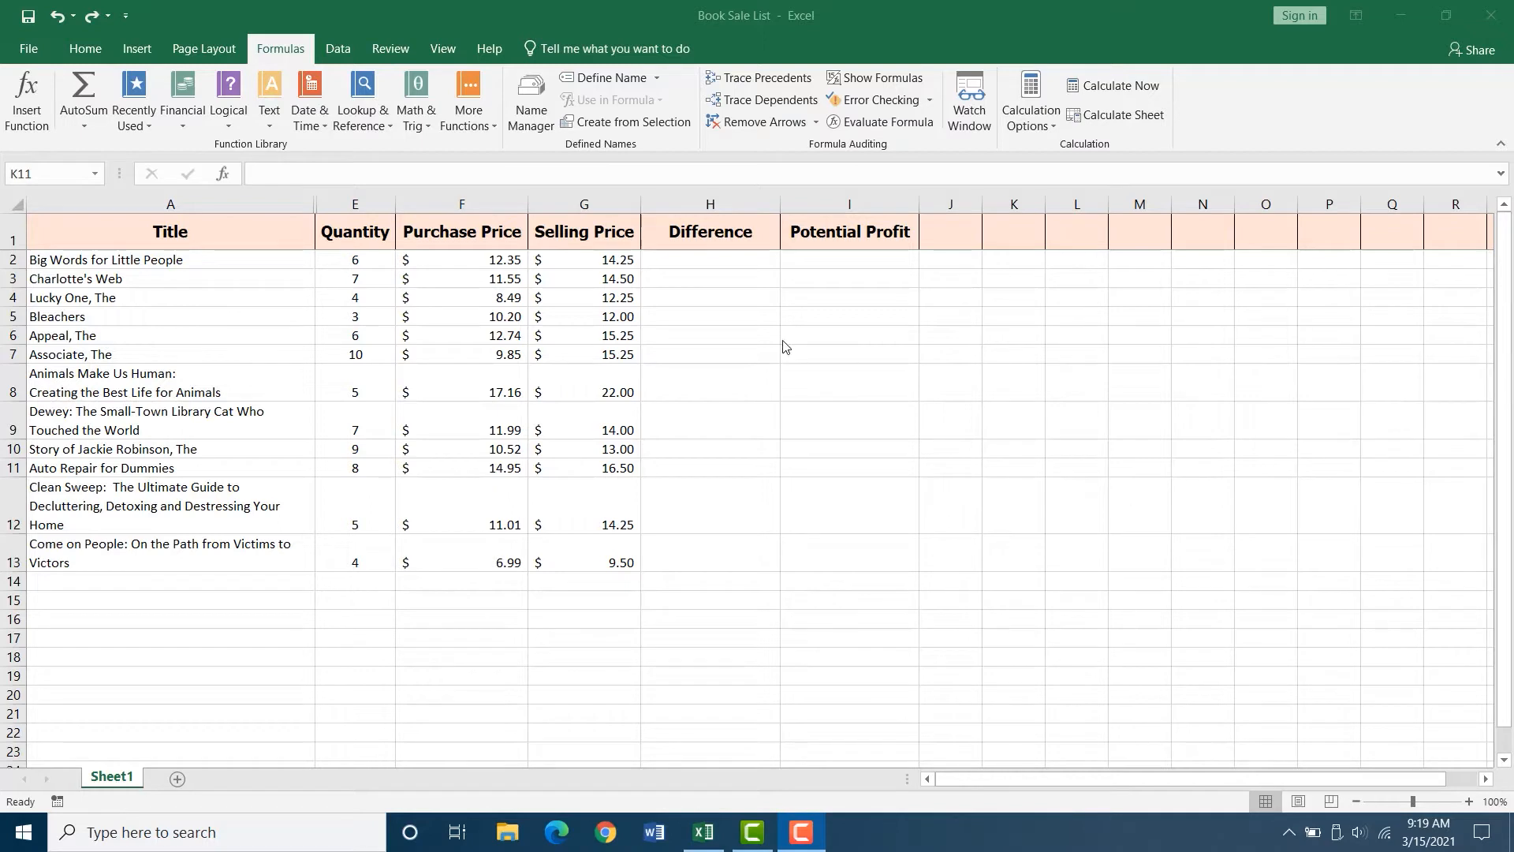
# Enter the formula =G2-F2 in cell H2 to calculate the first book's Difference
pyautogui.click(711, 254)
pyautogui.click(711, 254)
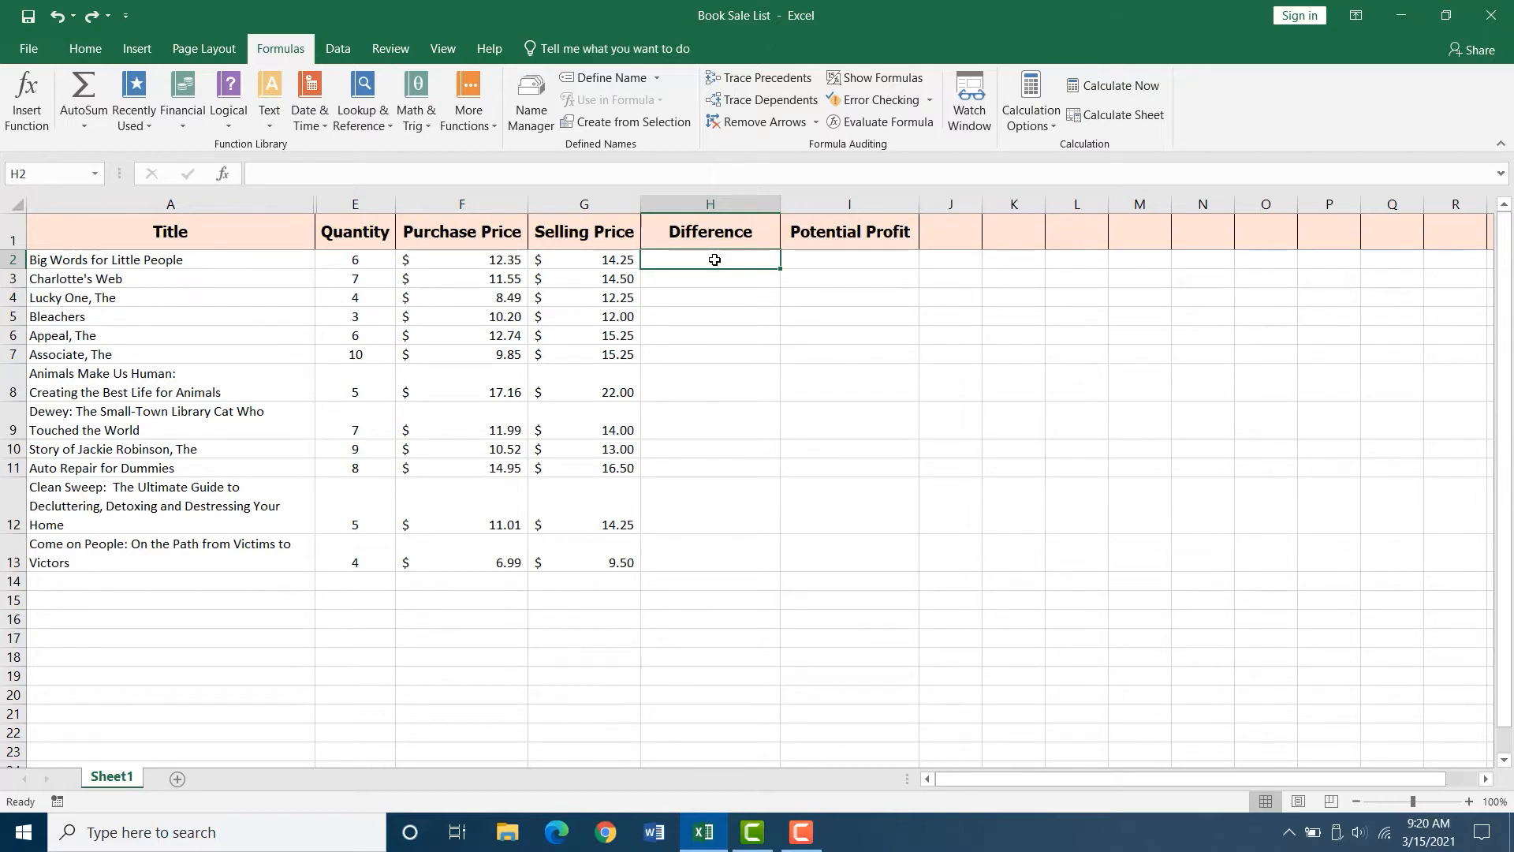
pyautogui.write('=')
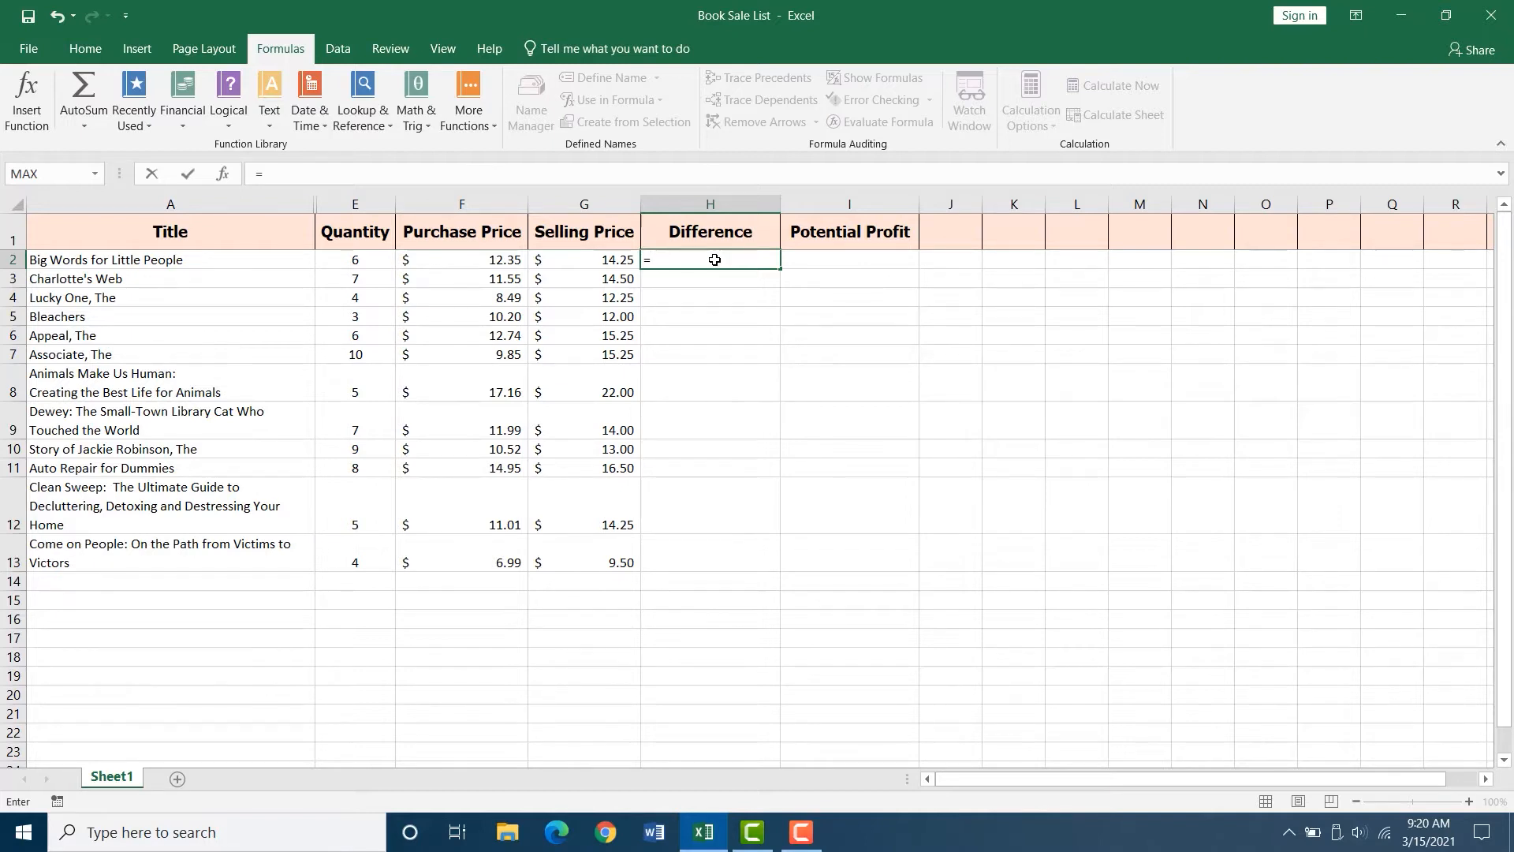
pyautogui.write('G')
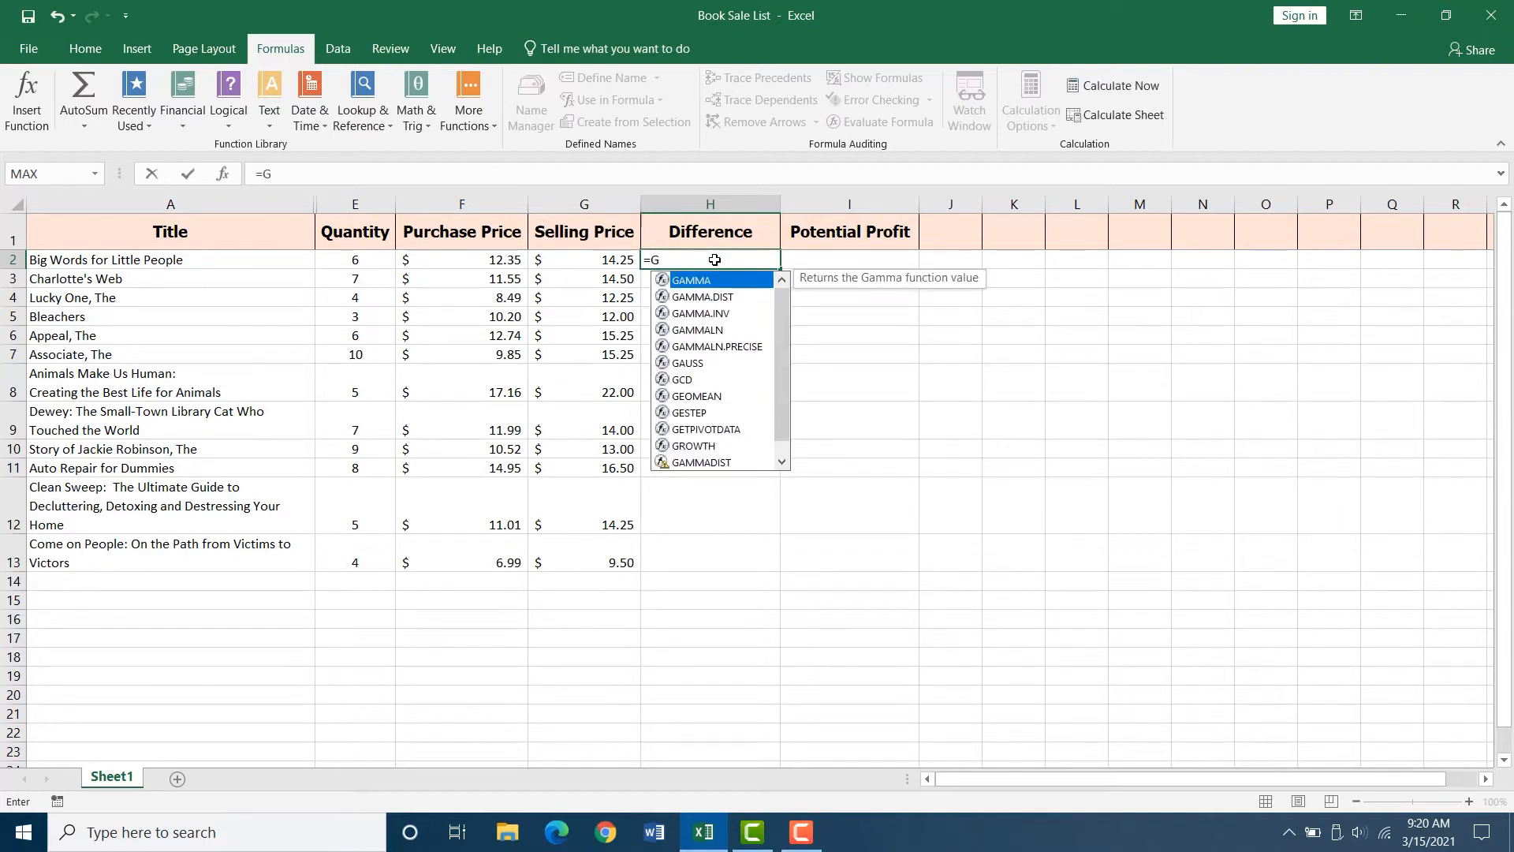
pyautogui.write('2')
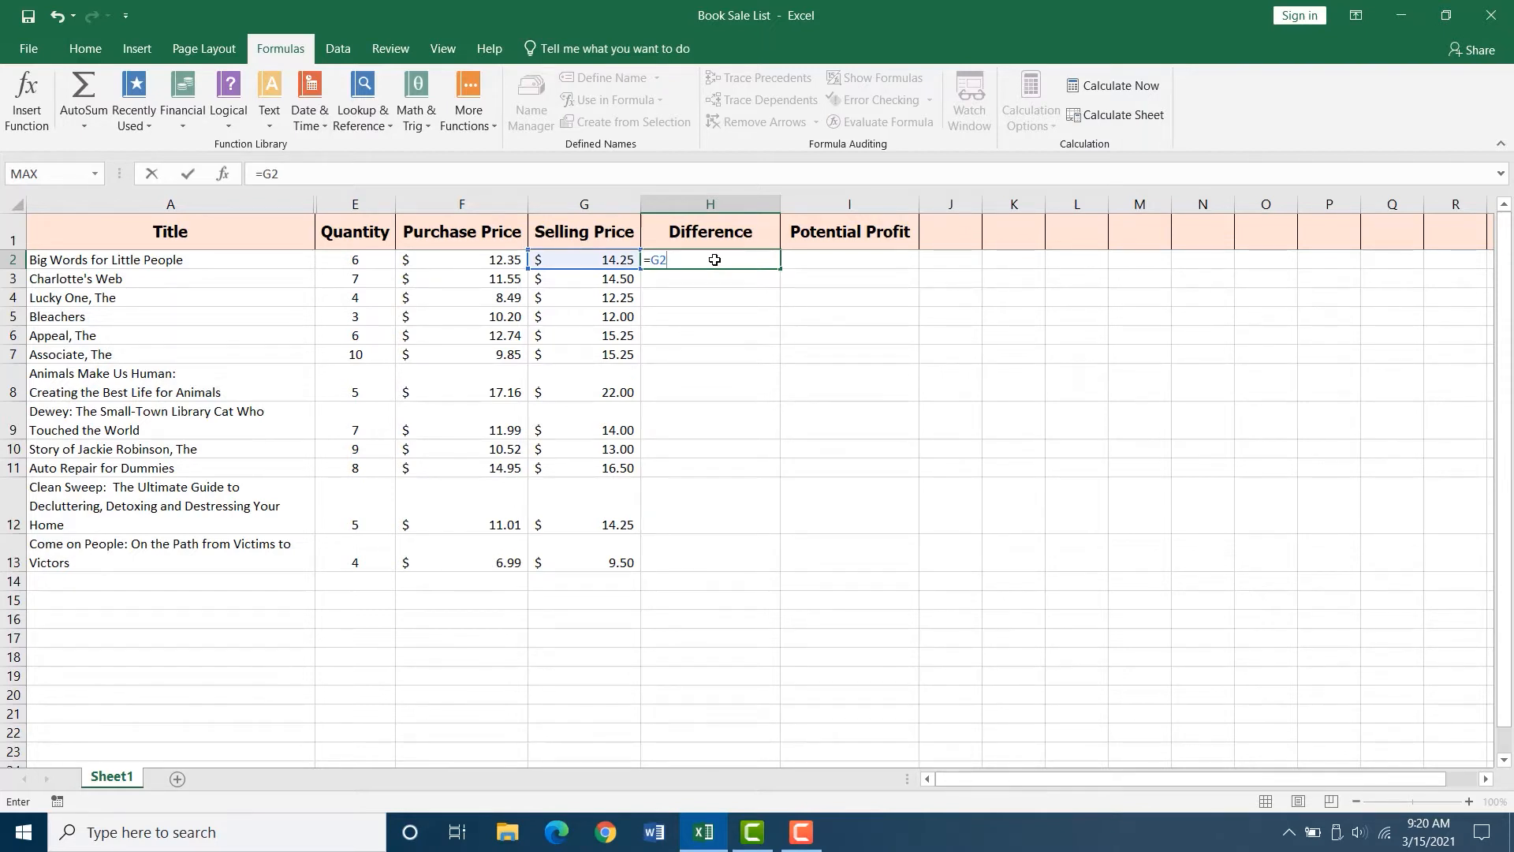
pyautogui.write('-F2')
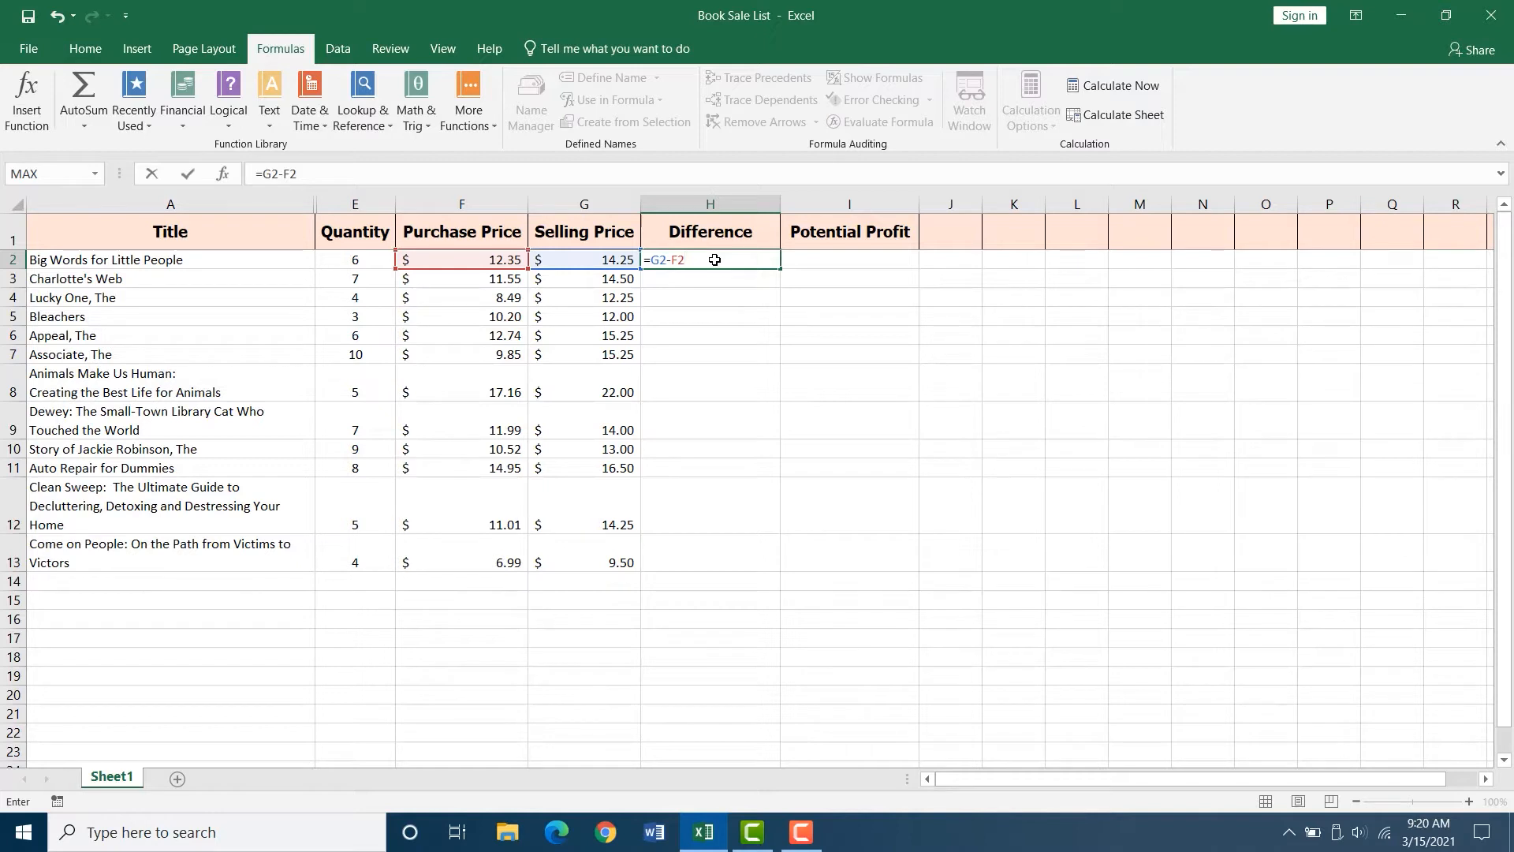
pyautogui.press('Tab')
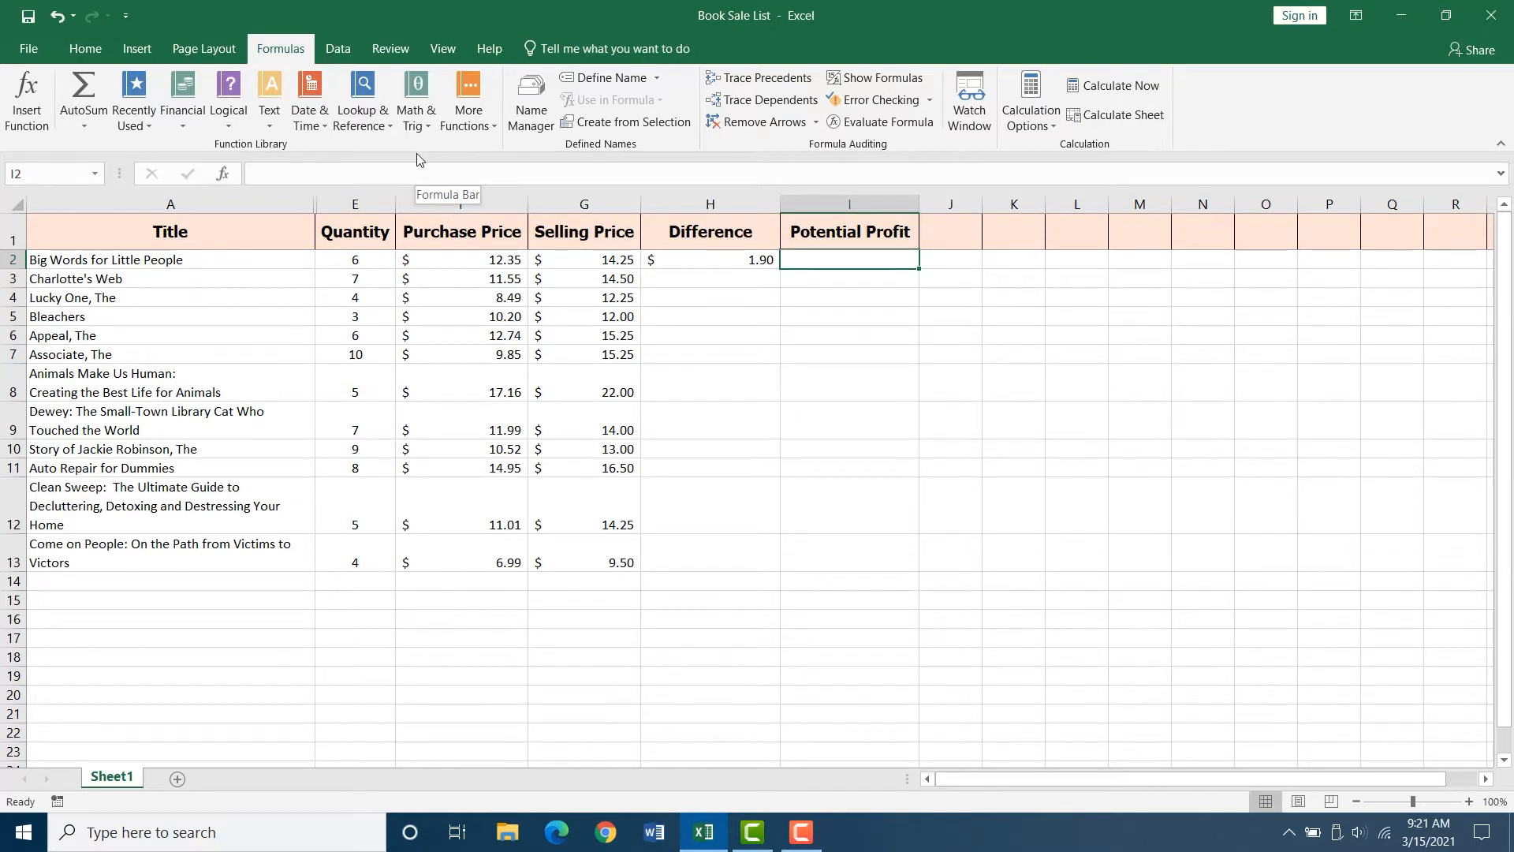
# Enter the formula =H2*E2 in cell I2 to calculate the first book's Potential Profit
pyautogui.write('=')
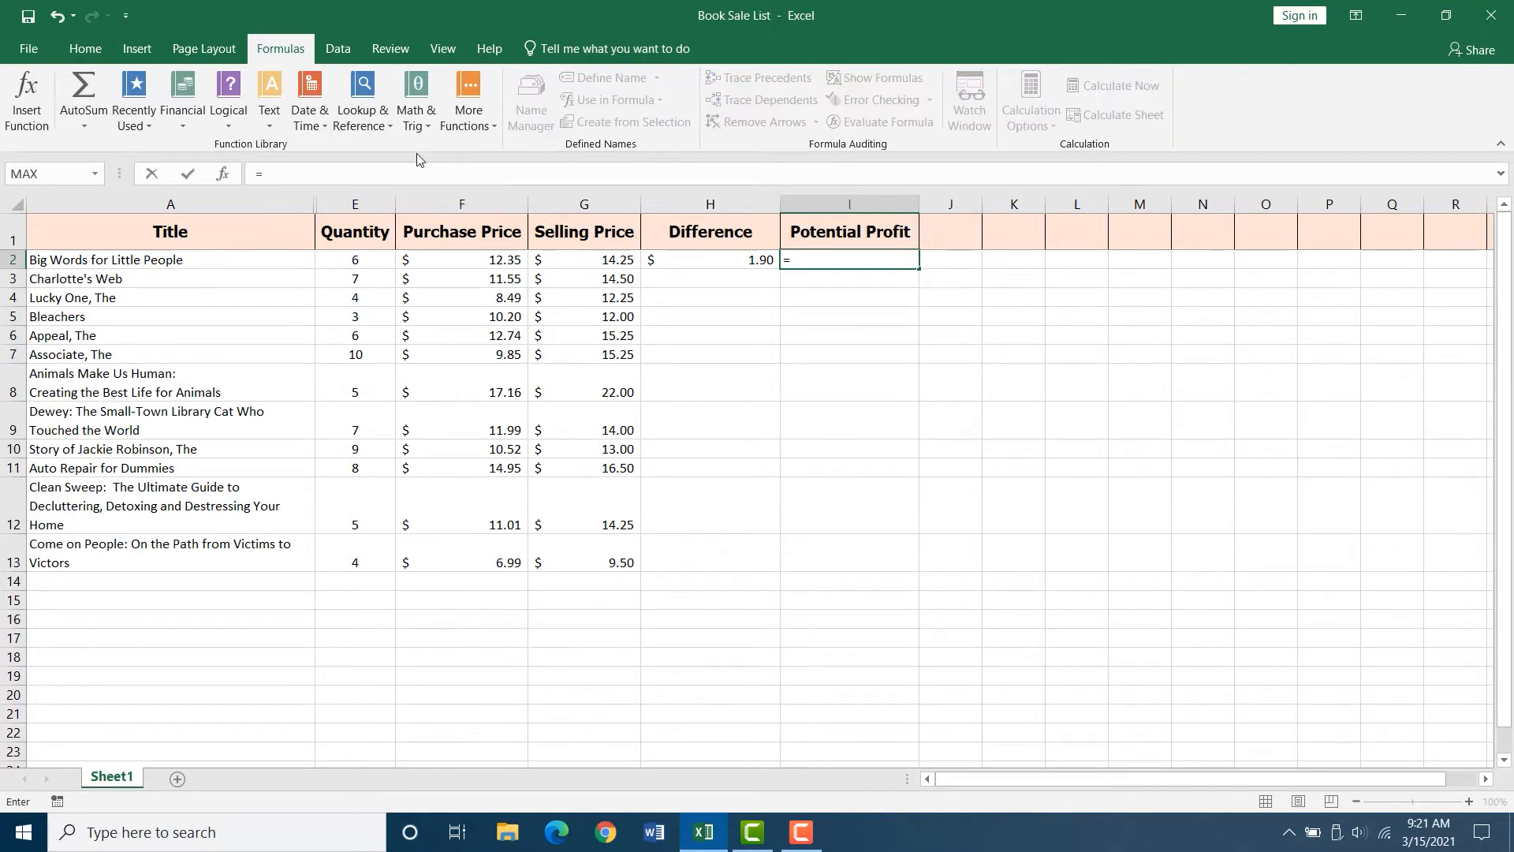
pyautogui.write('H2*')
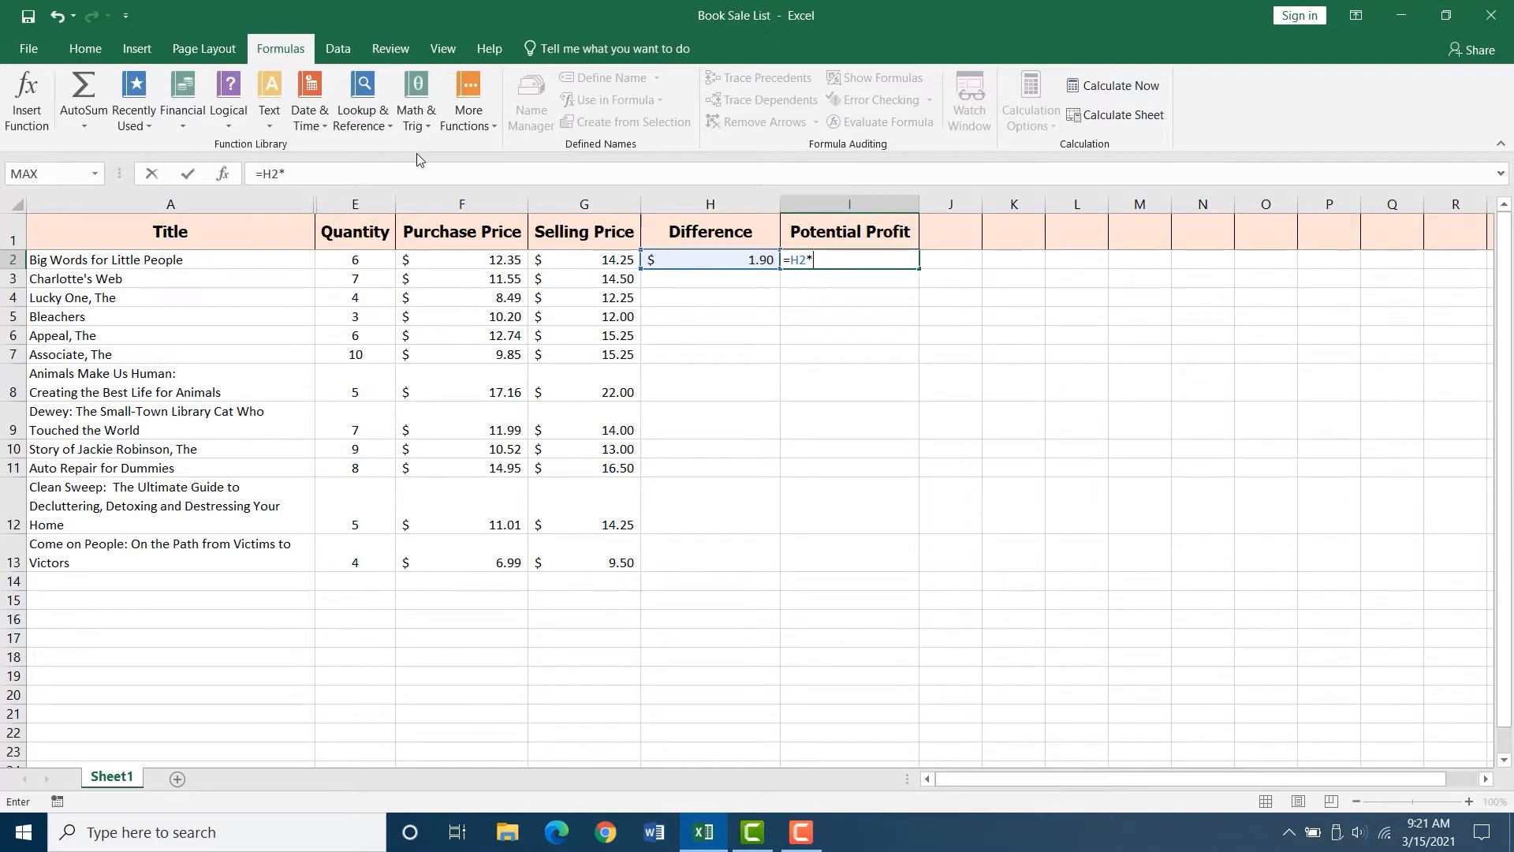
pyautogui.write('e')
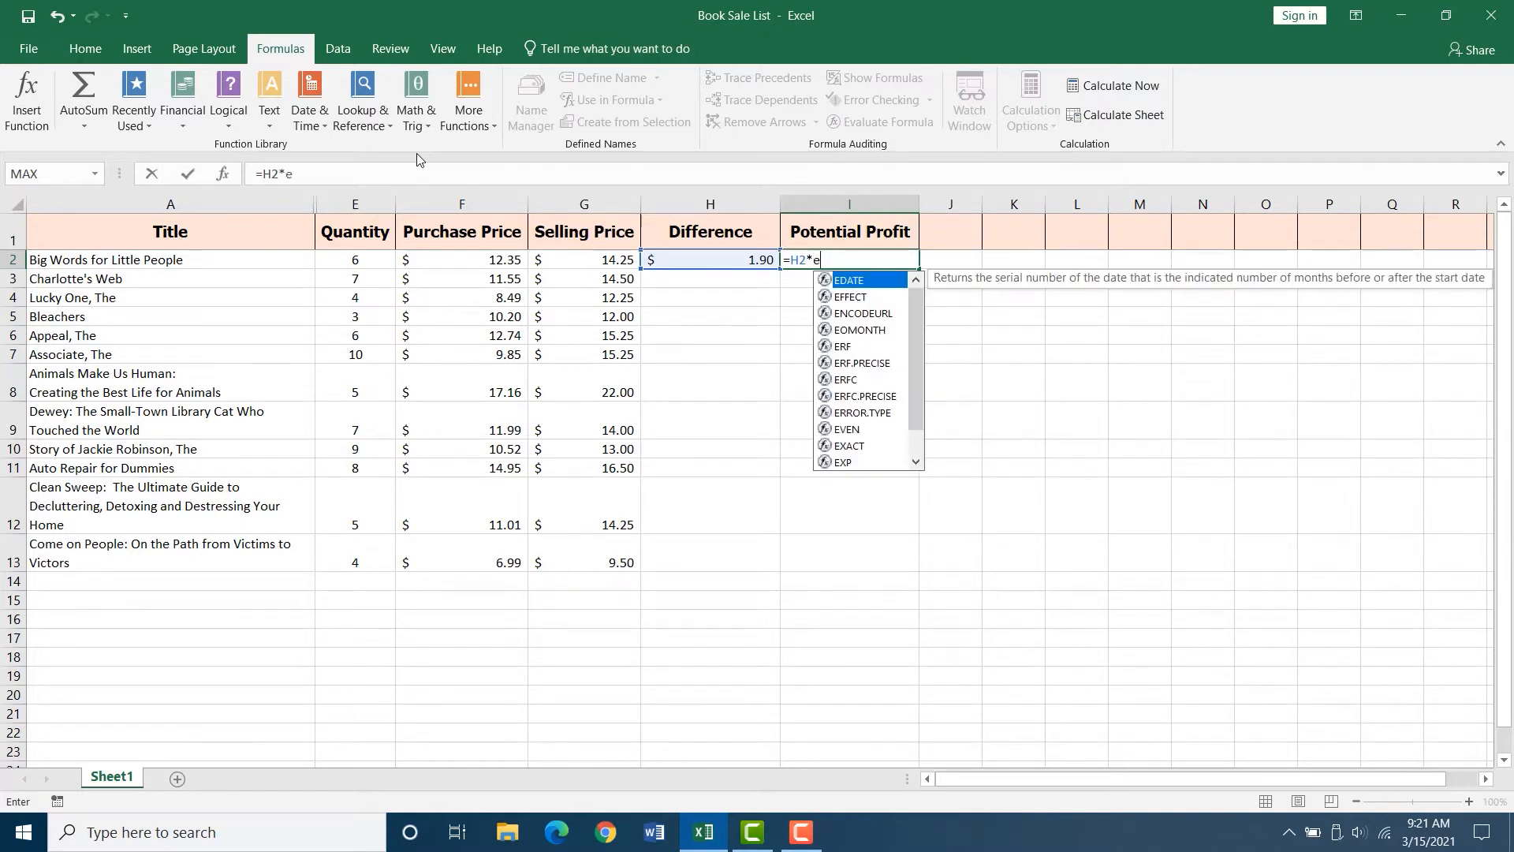
pyautogui.write('2')
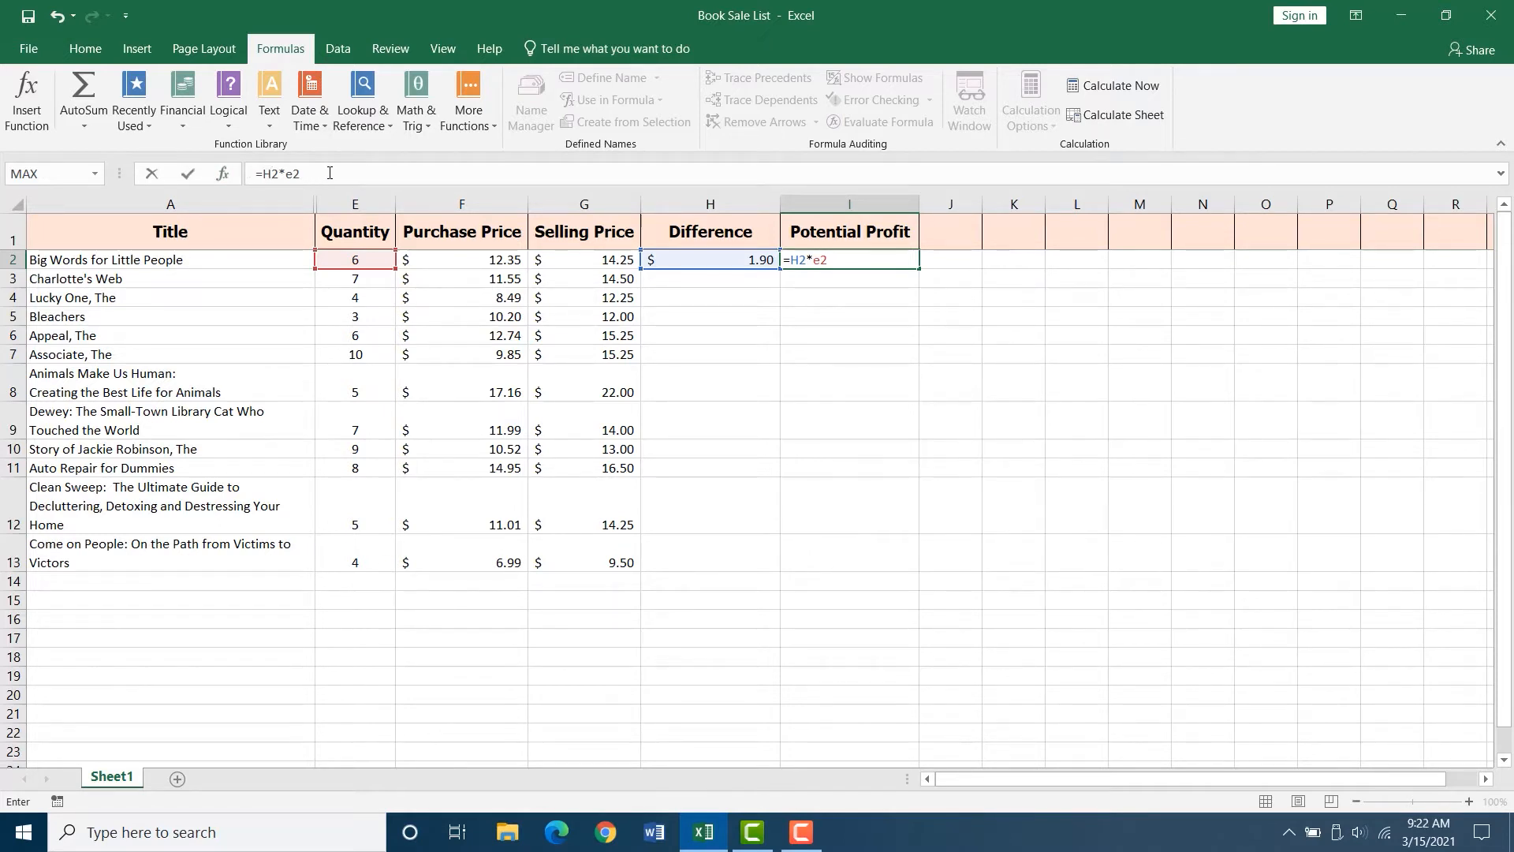
pyautogui.click(690, 303)
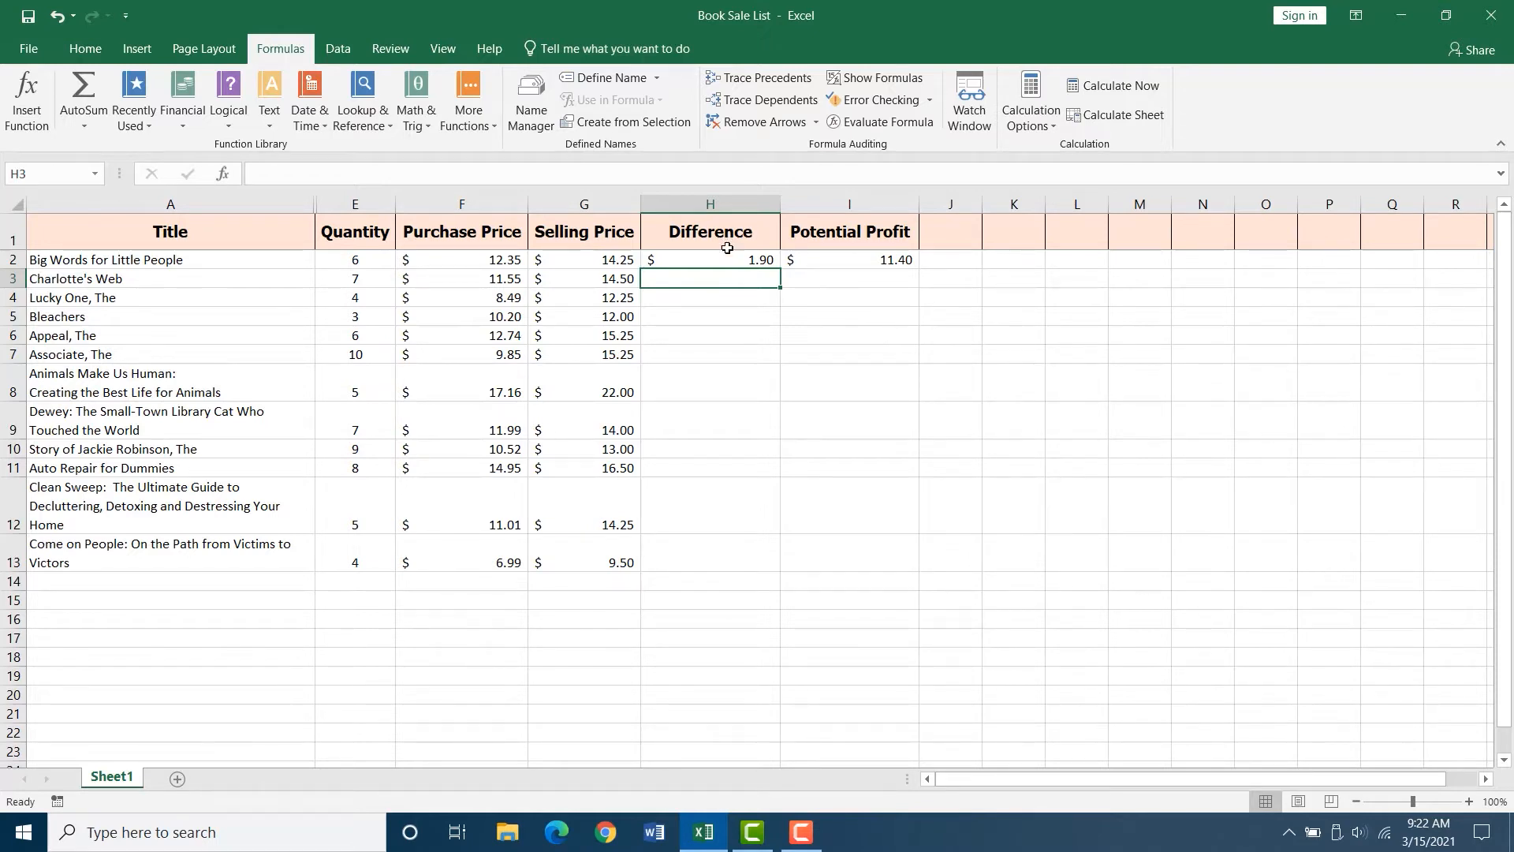
# Fill the Difference and Potential Profit formulas from H2:I2 down to row 13
pyautogui.moveTo(722, 260); pyautogui.dragTo(810, 260)
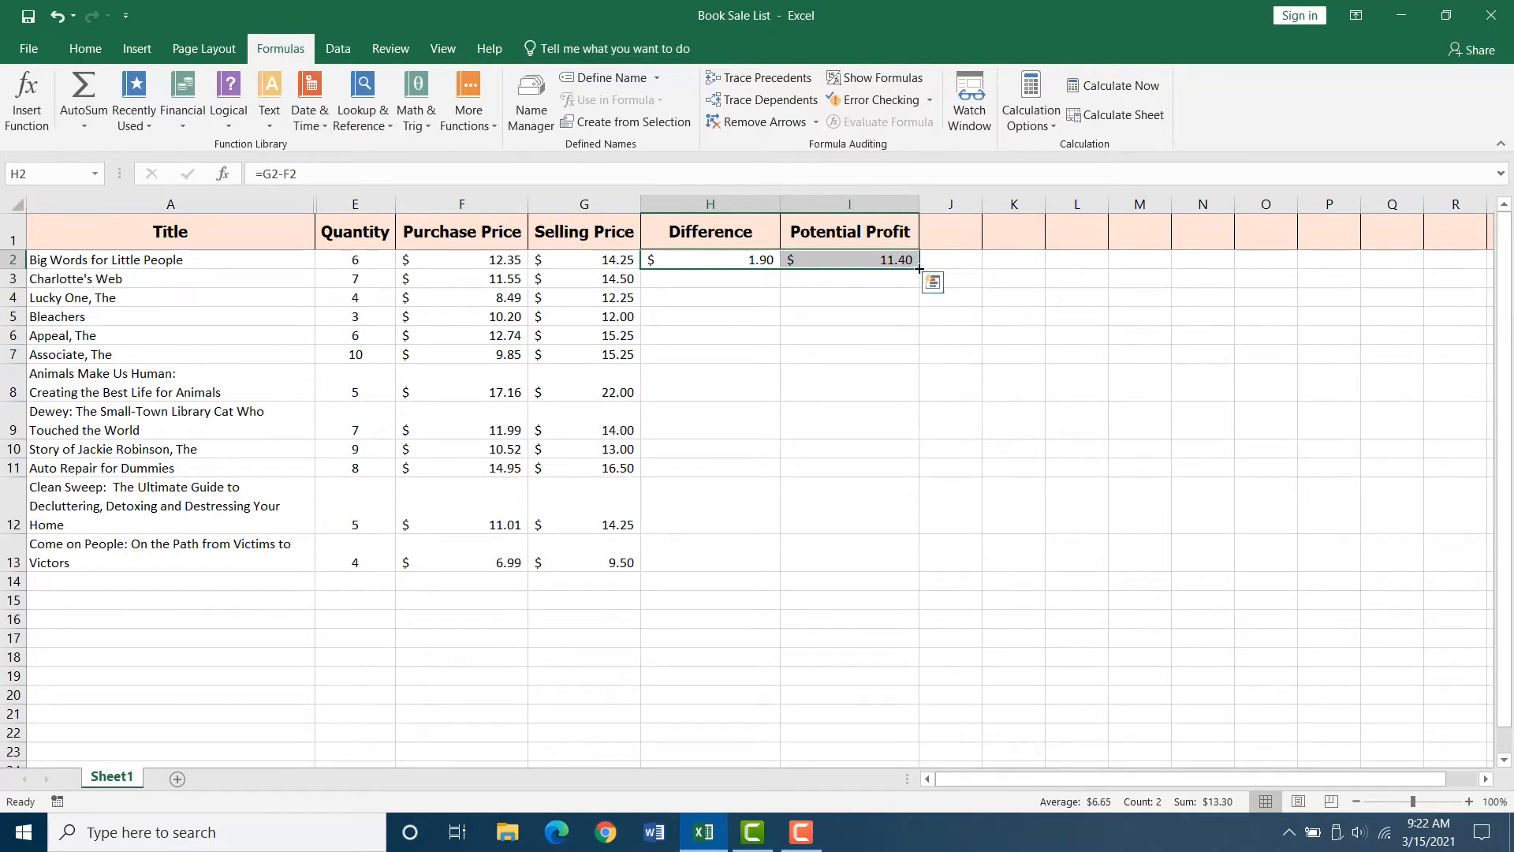
pyautogui.moveTo(918, 269); pyautogui.dragTo(909, 348)
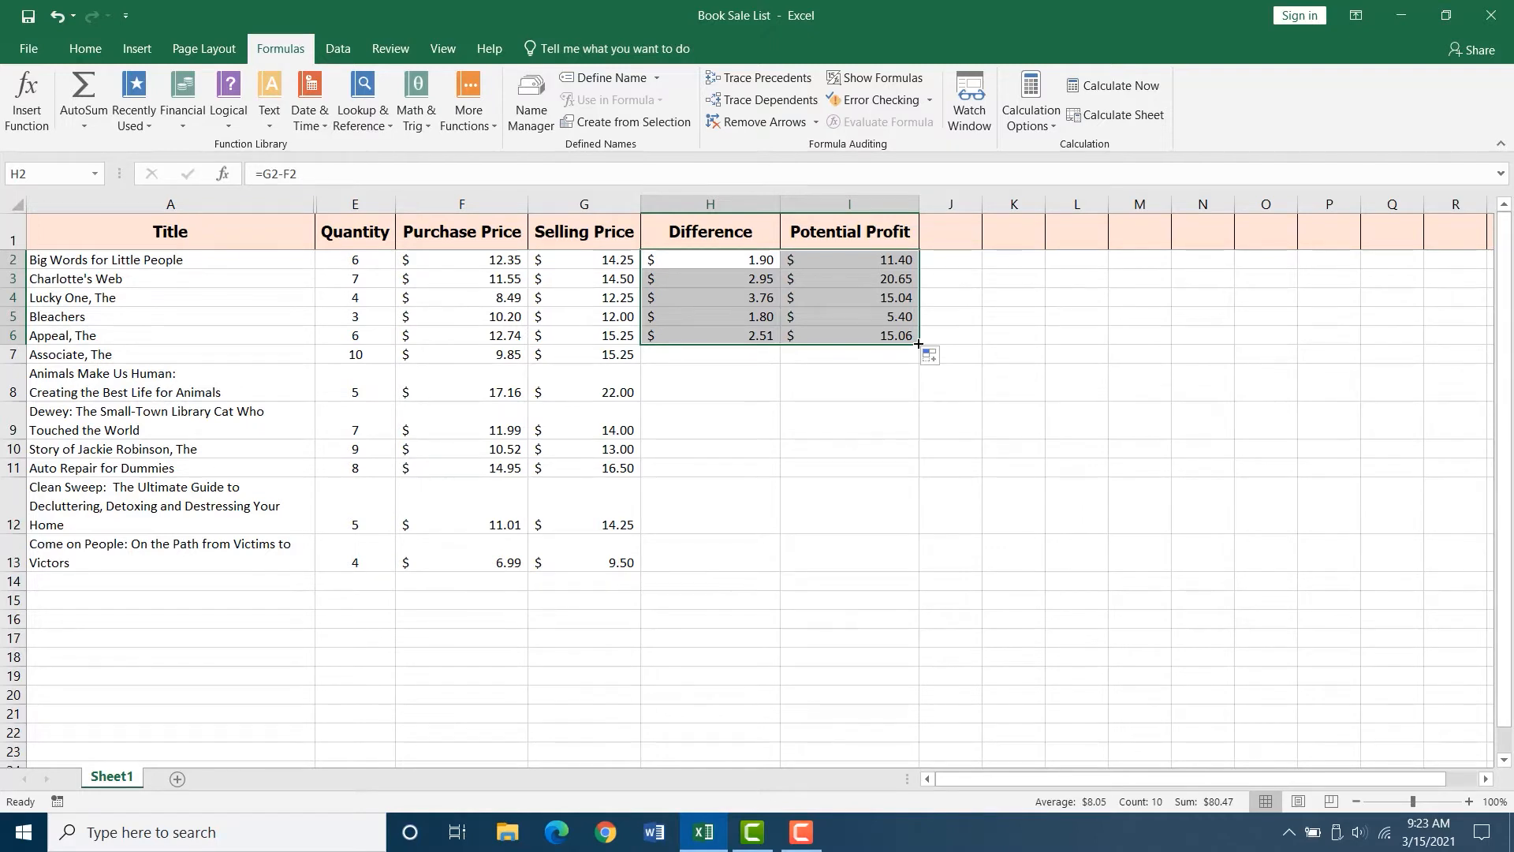
pyautogui.doubleClick(917, 344)
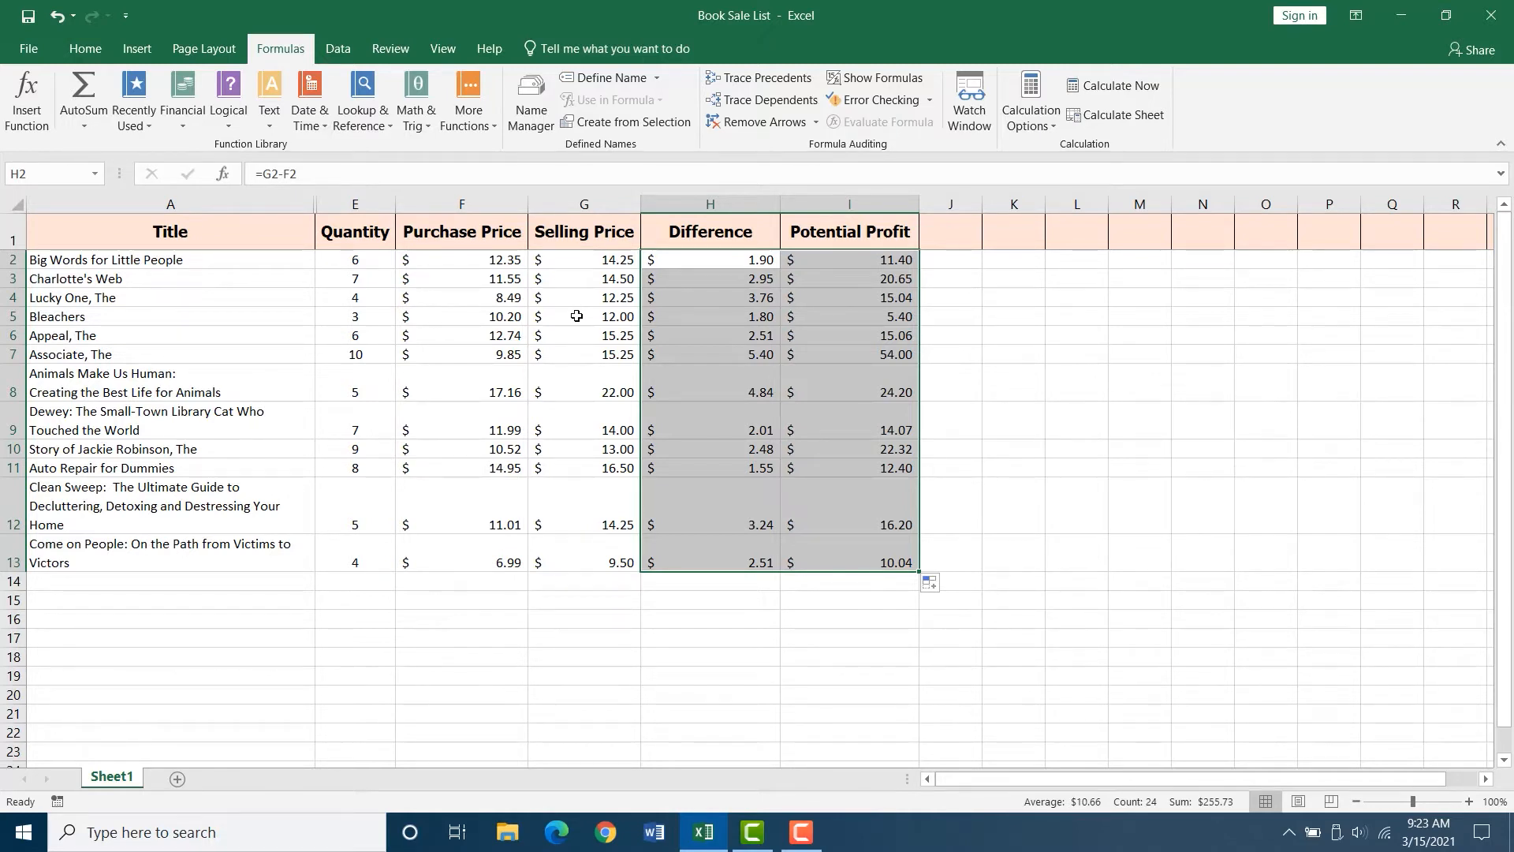
# Change the Selling Price of the Clean Sweep book in cell G12 to 15
pyautogui.click(606, 516)
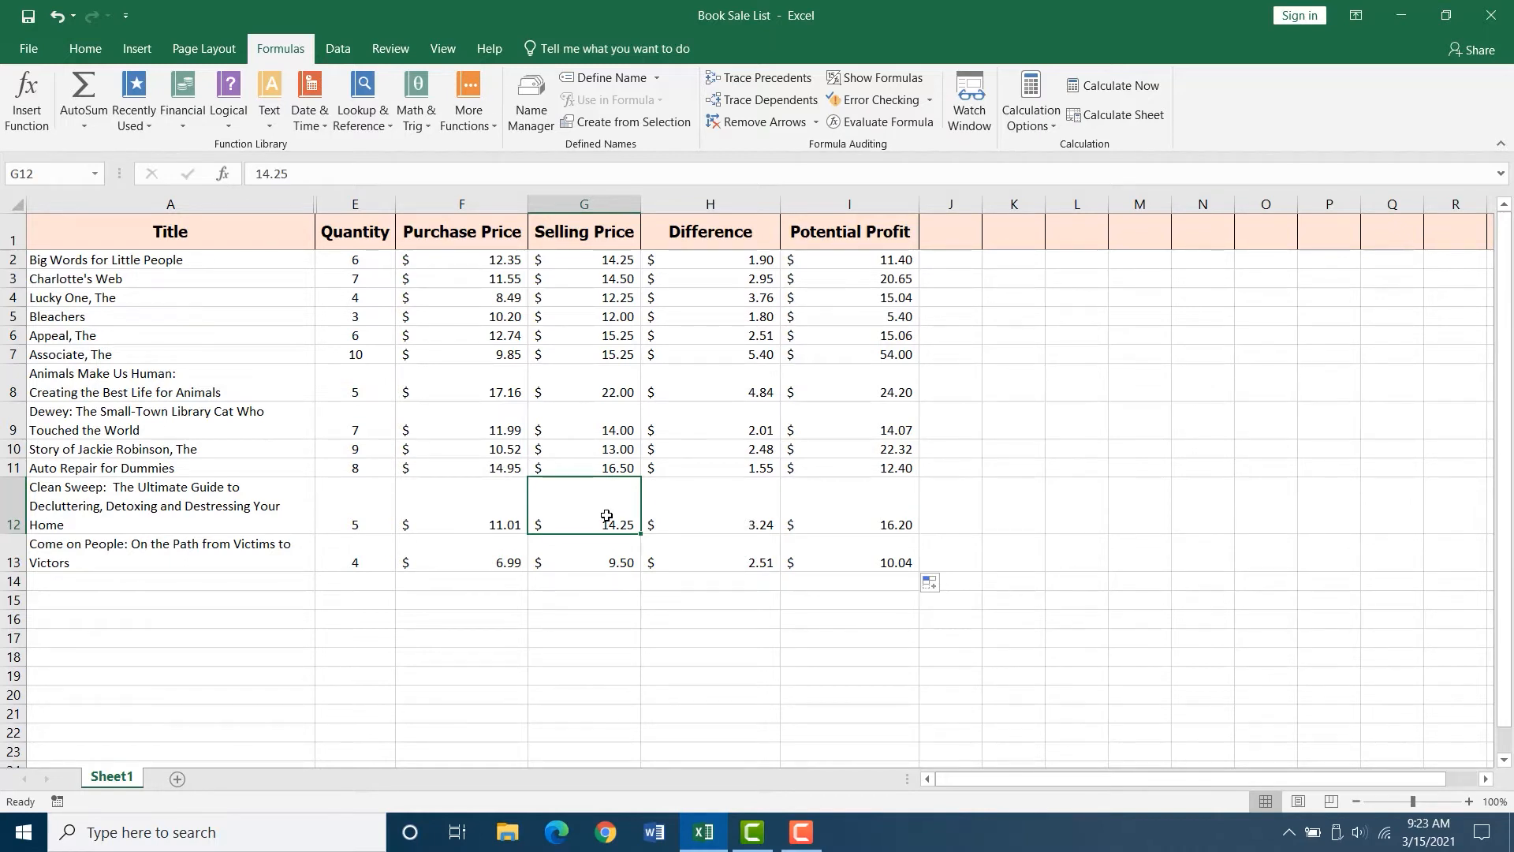
pyautogui.write('15')
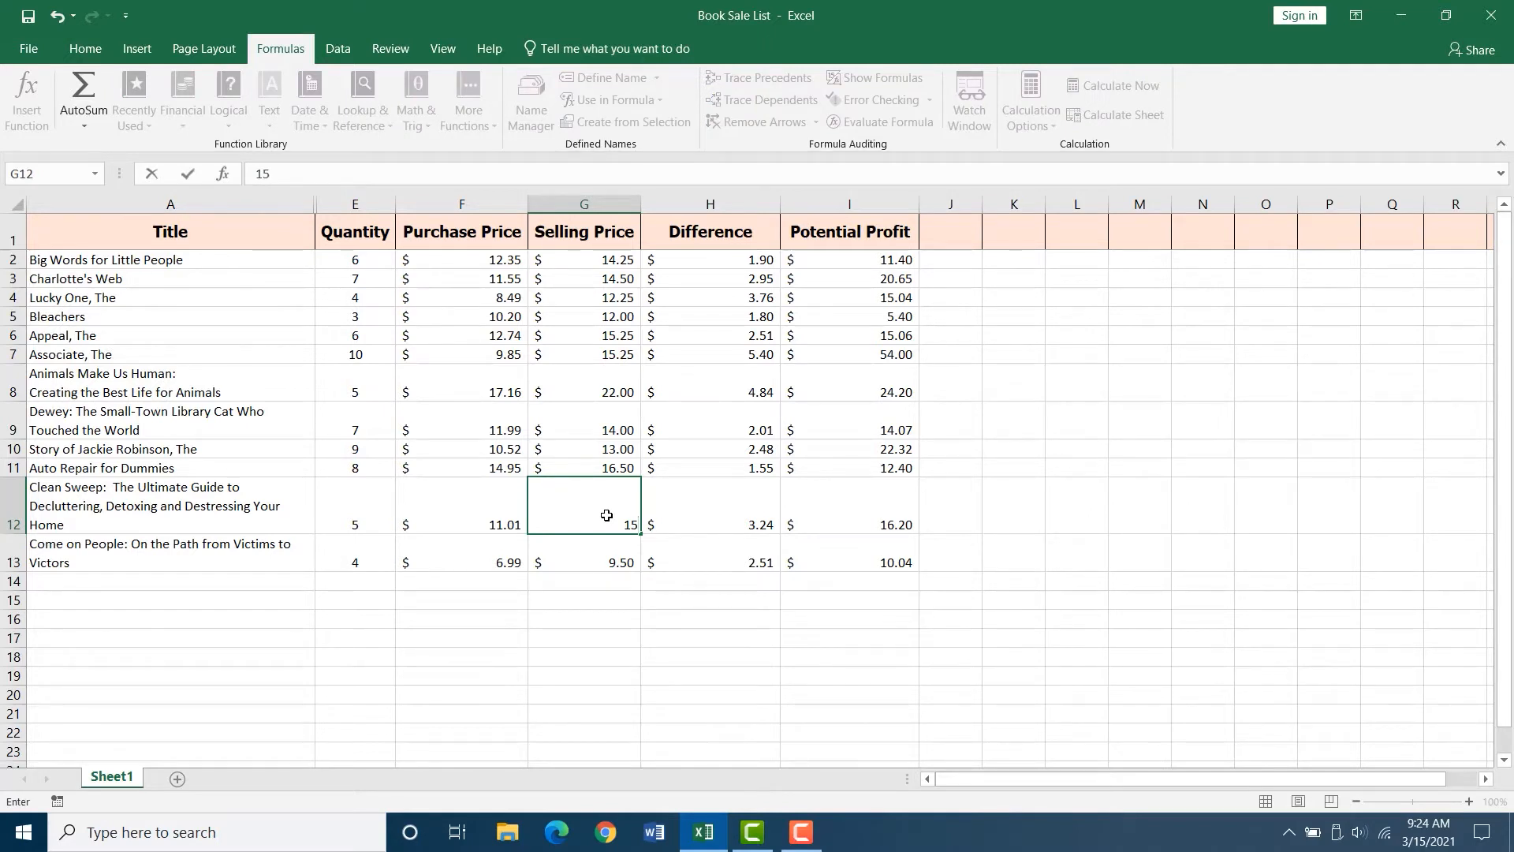
pyautogui.press('Tab')
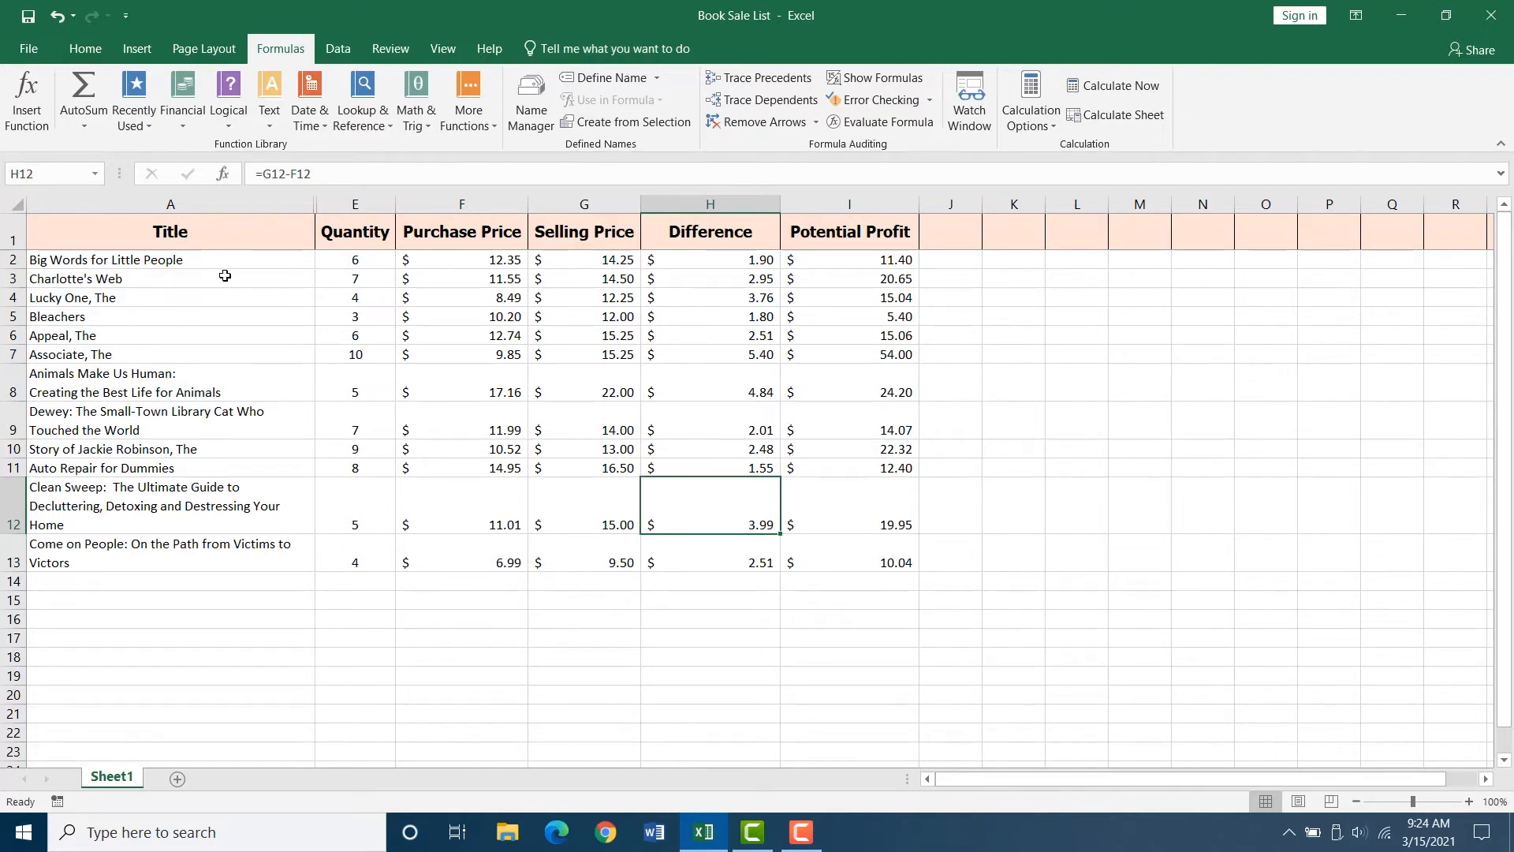
# Go to cell E14 and insert the recently used SUM function to total the quantities in E2:E13
pyautogui.click(47, 172)
pyautogui.write('E14')
pyautogui.press('Return')
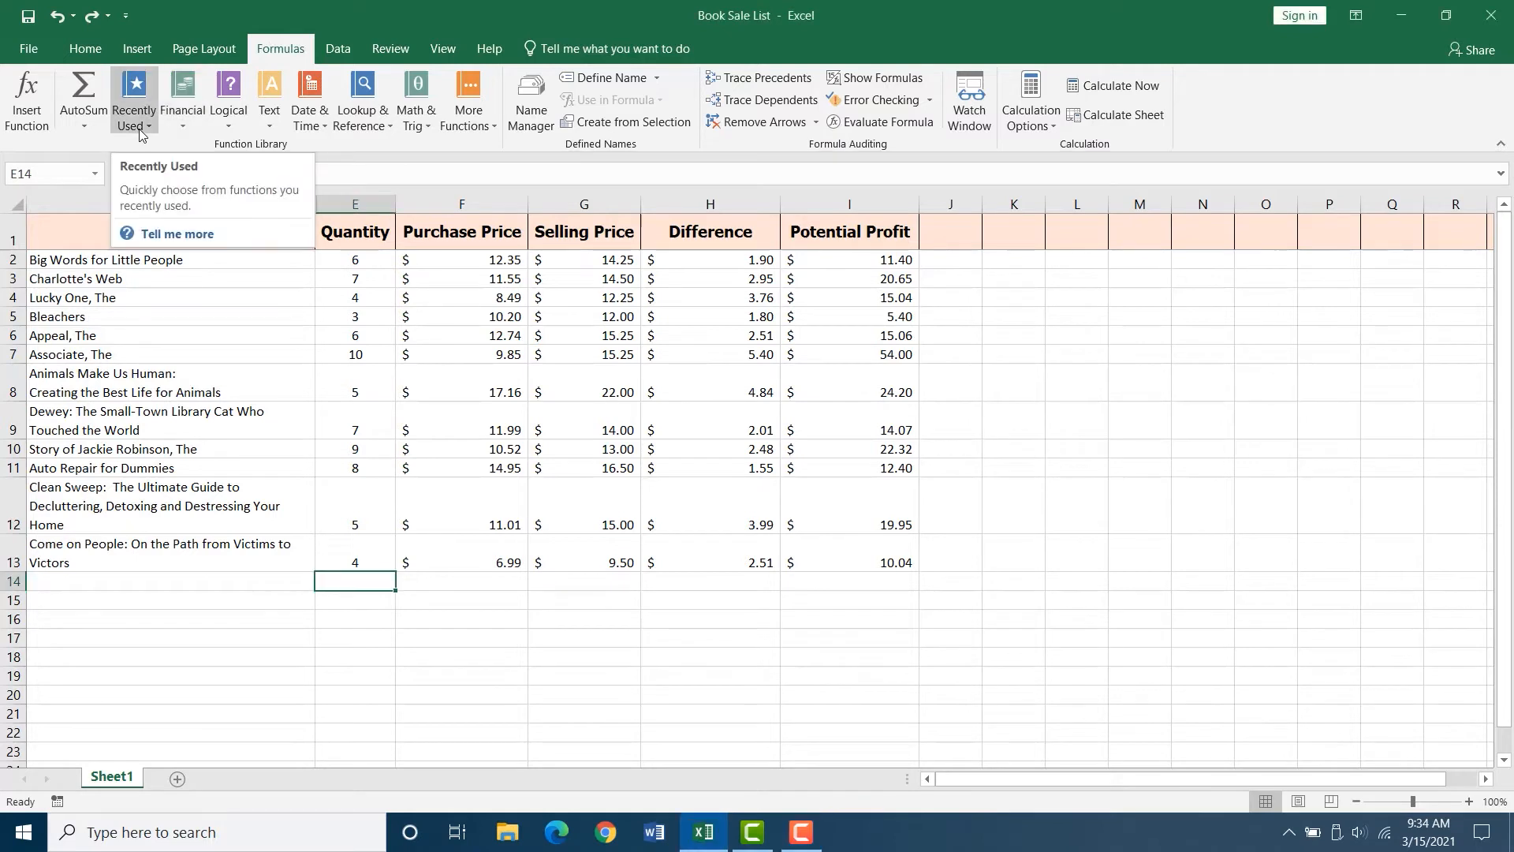
pyautogui.click(139, 134)
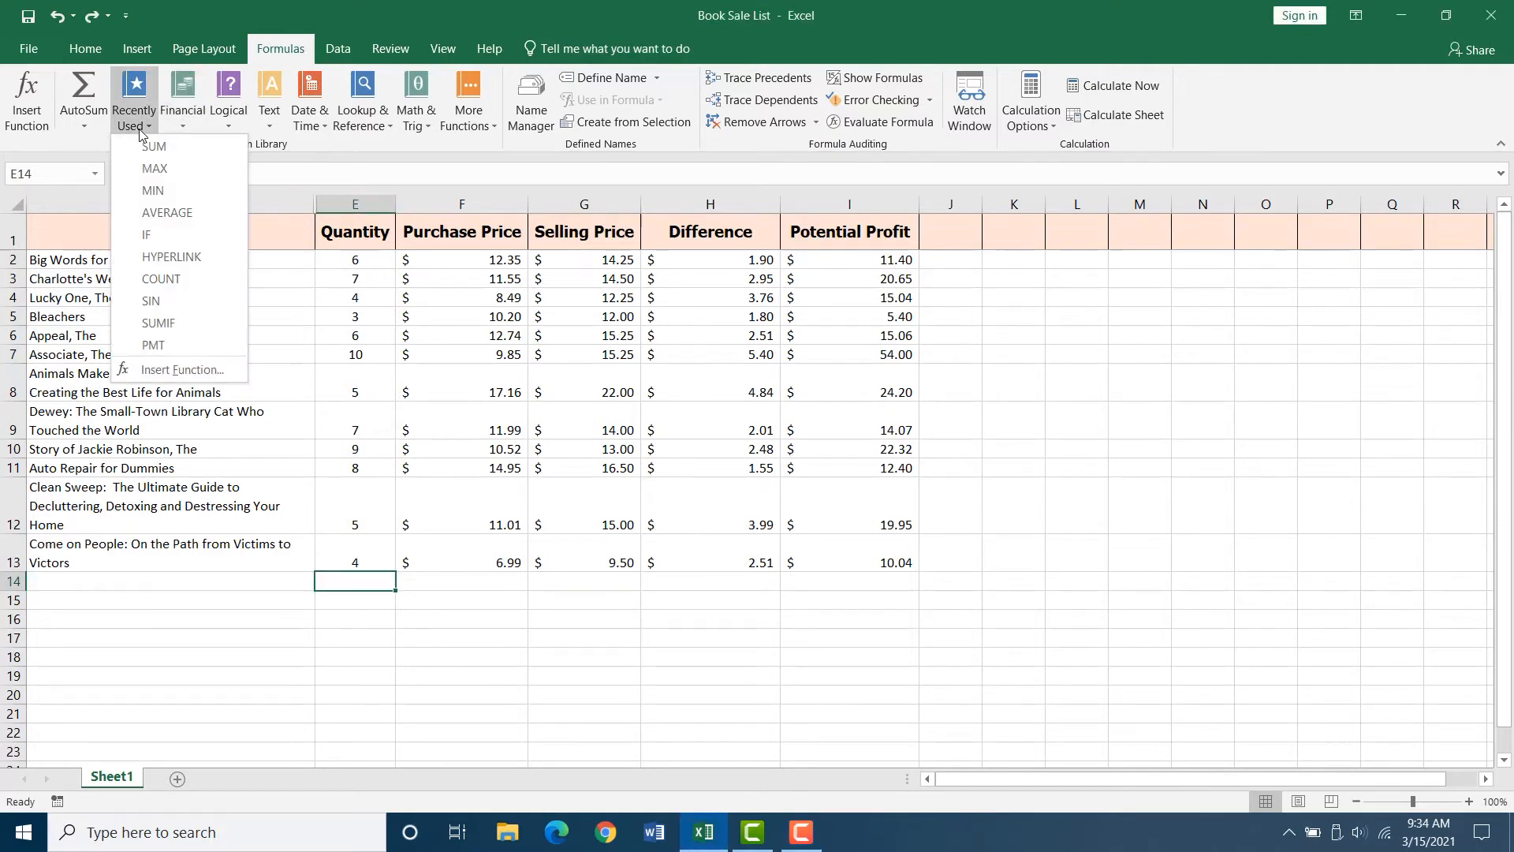
pyautogui.click(202, 147)
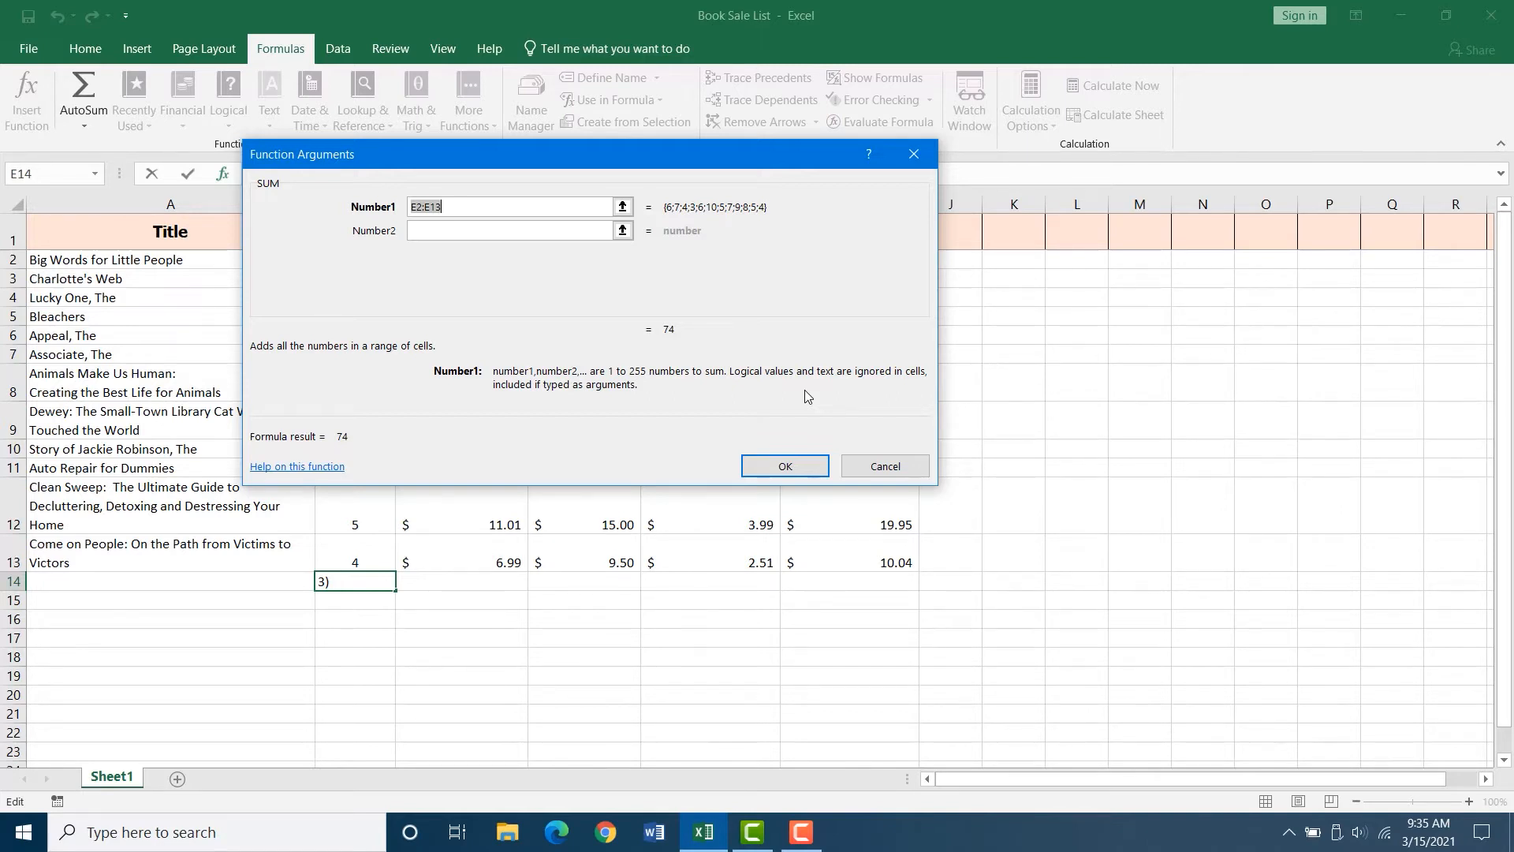
pyautogui.click(788, 466)
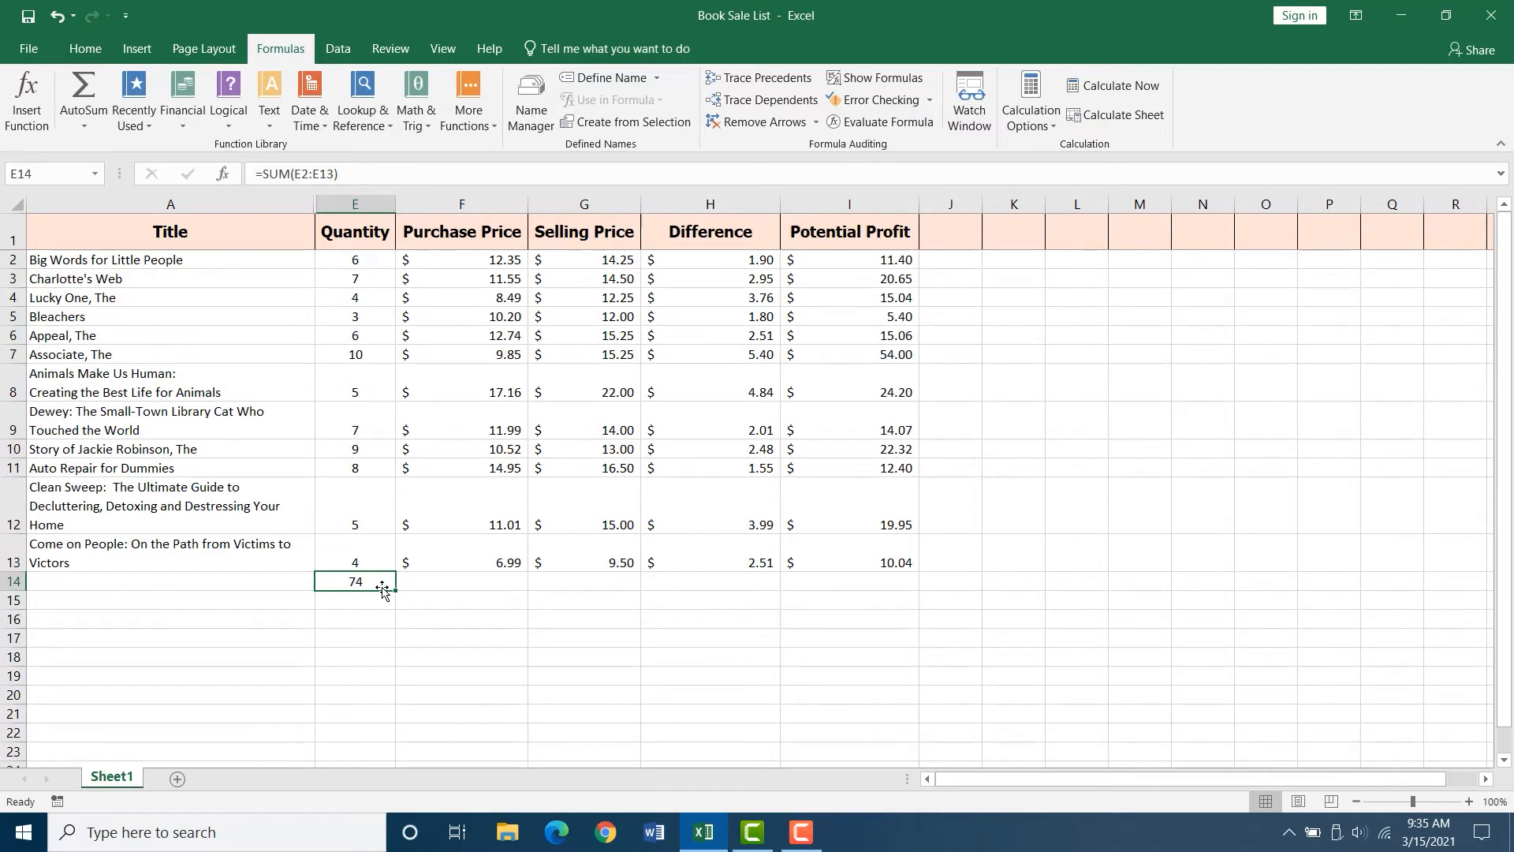
# Total the Potential Profit range I2:I13 in cell I14 with AutoSum
pyautogui.click(814, 584)
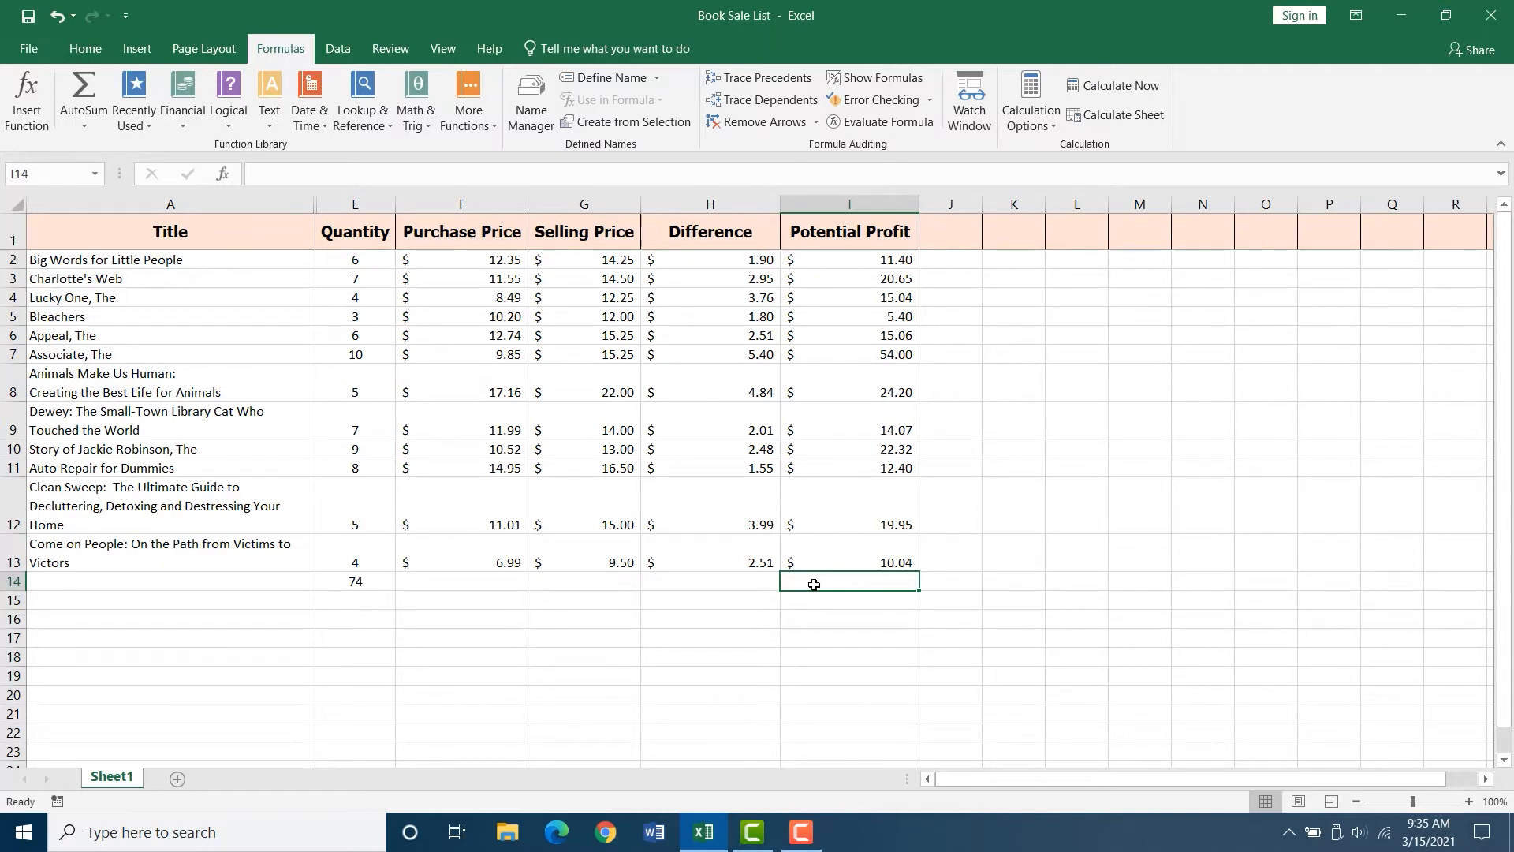
pyautogui.click(83, 87)
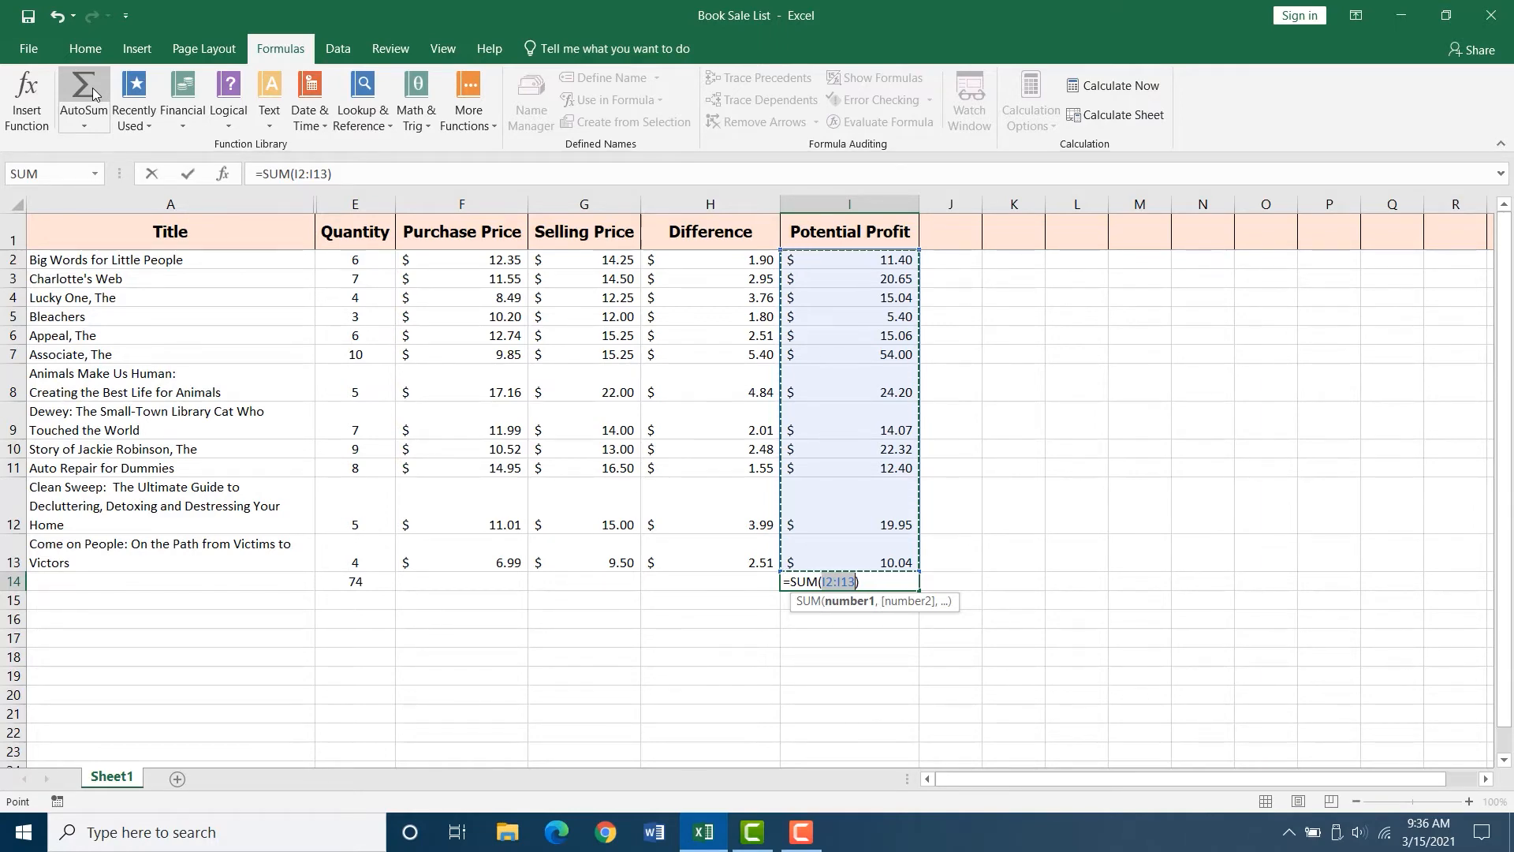
pyautogui.click(92, 88)
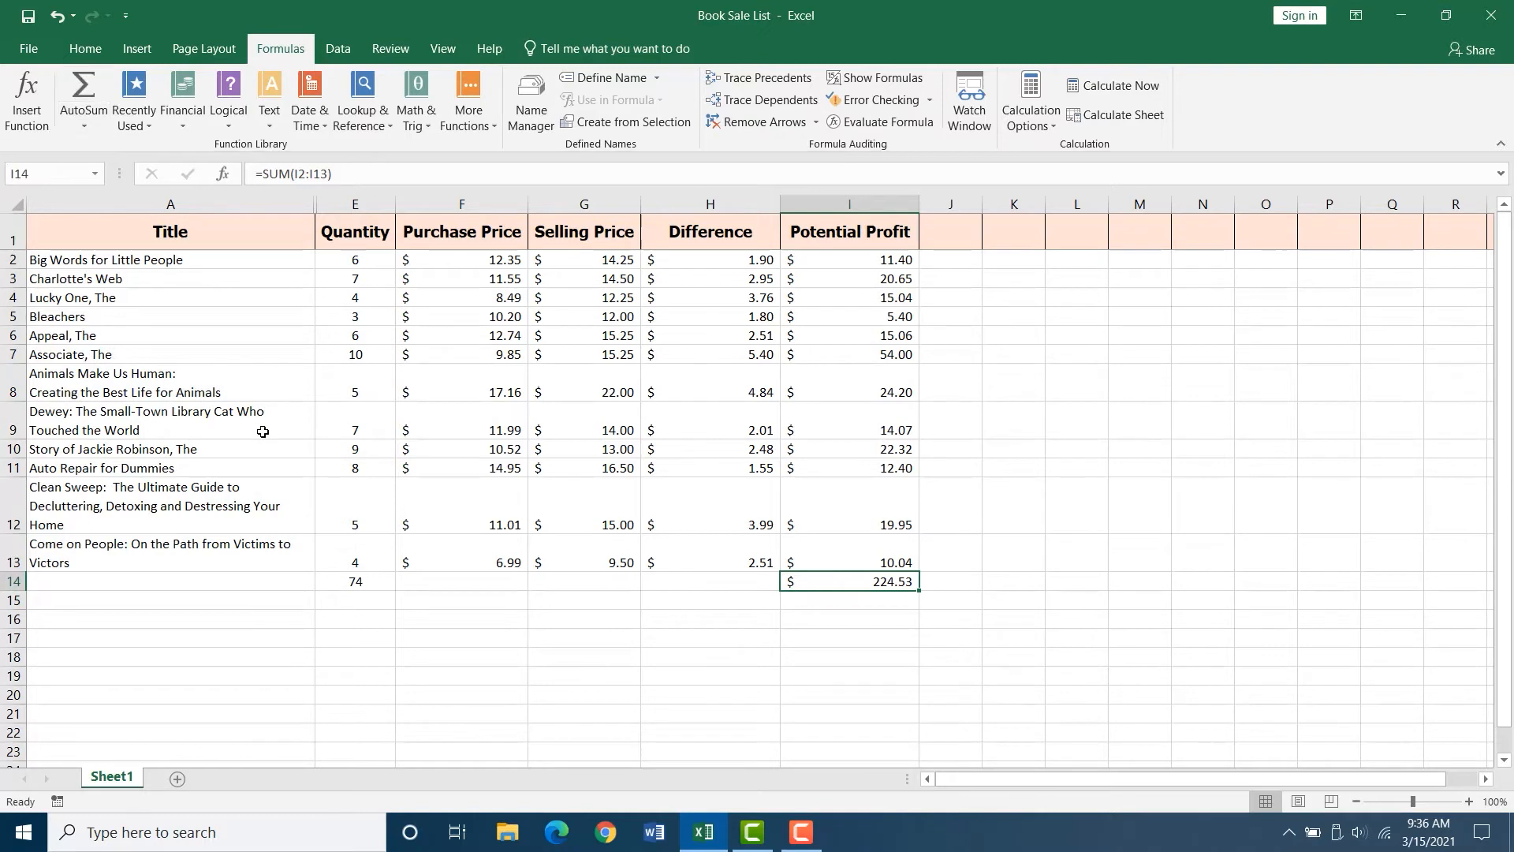
# Enter the summary labels "Number of Books" in H16 and "Total Potential Profit" in H17
pyautogui.click(687, 624)
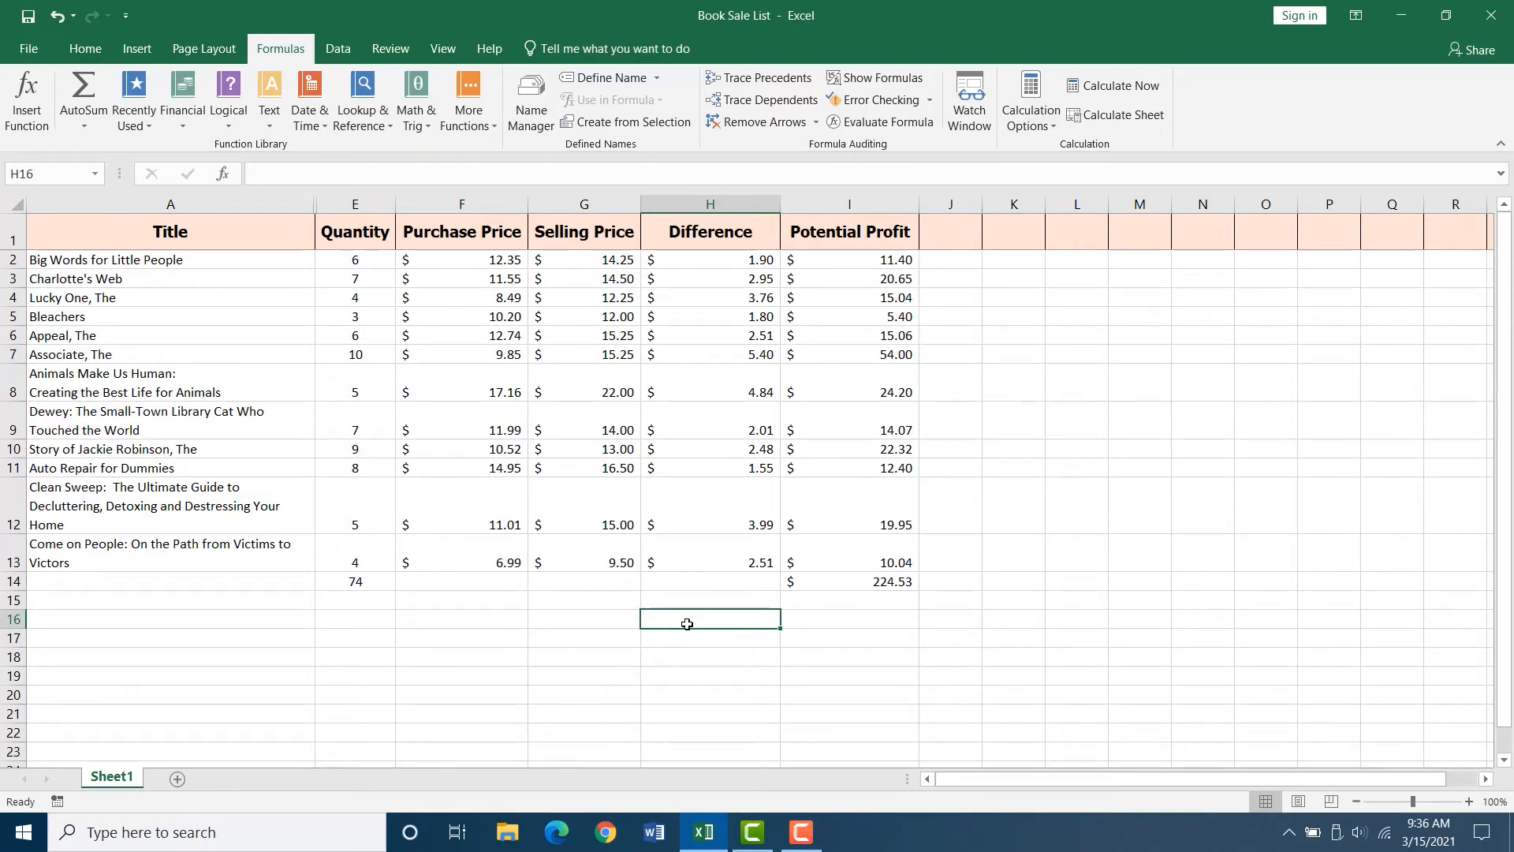
pyautogui.write('Nu')
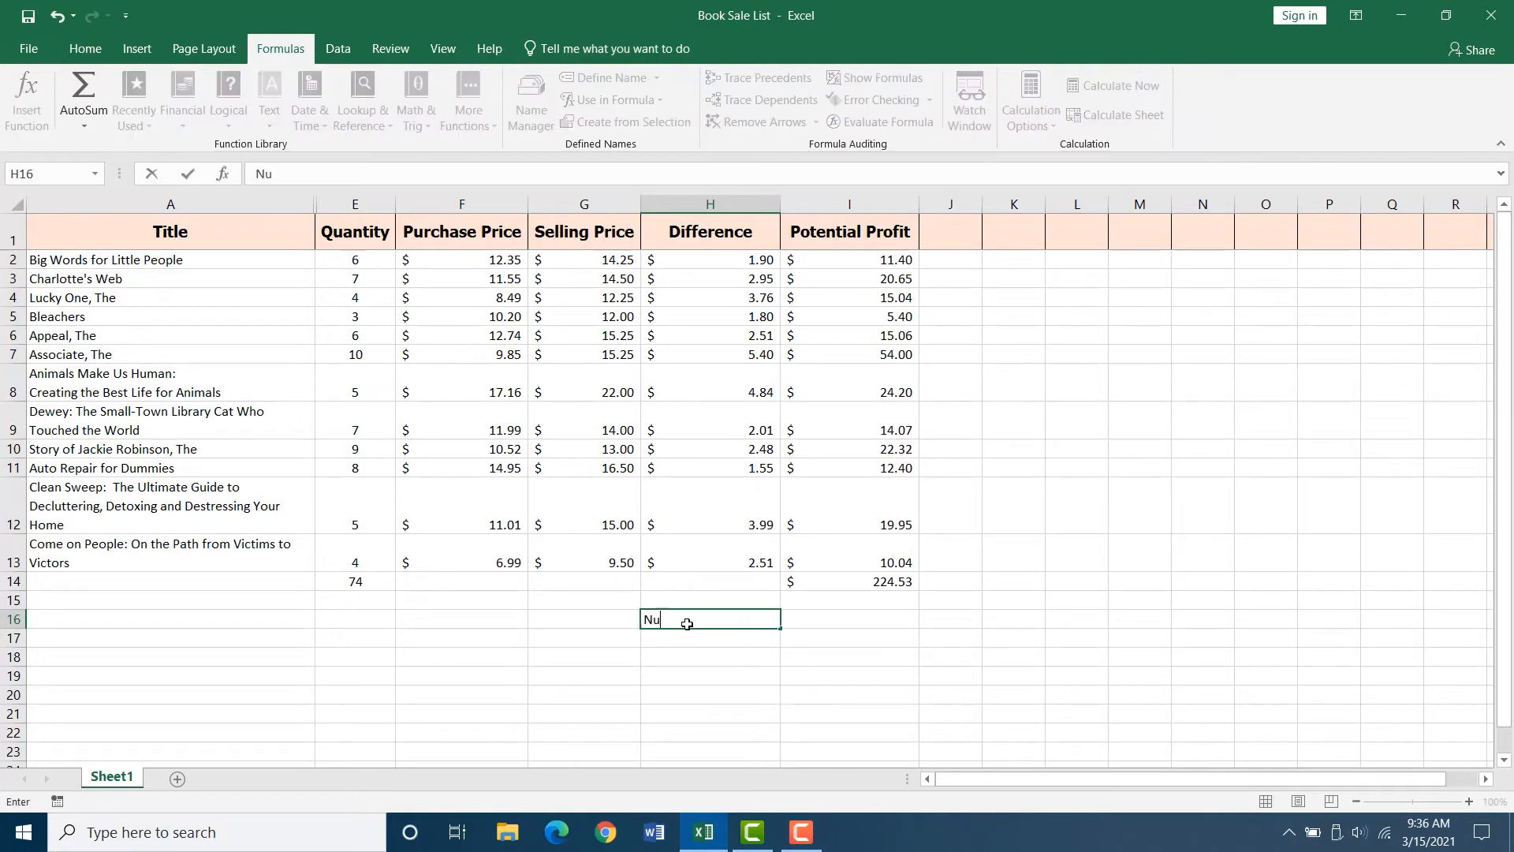
pyautogui.write('mber of Books')
pyautogui.press('Return')
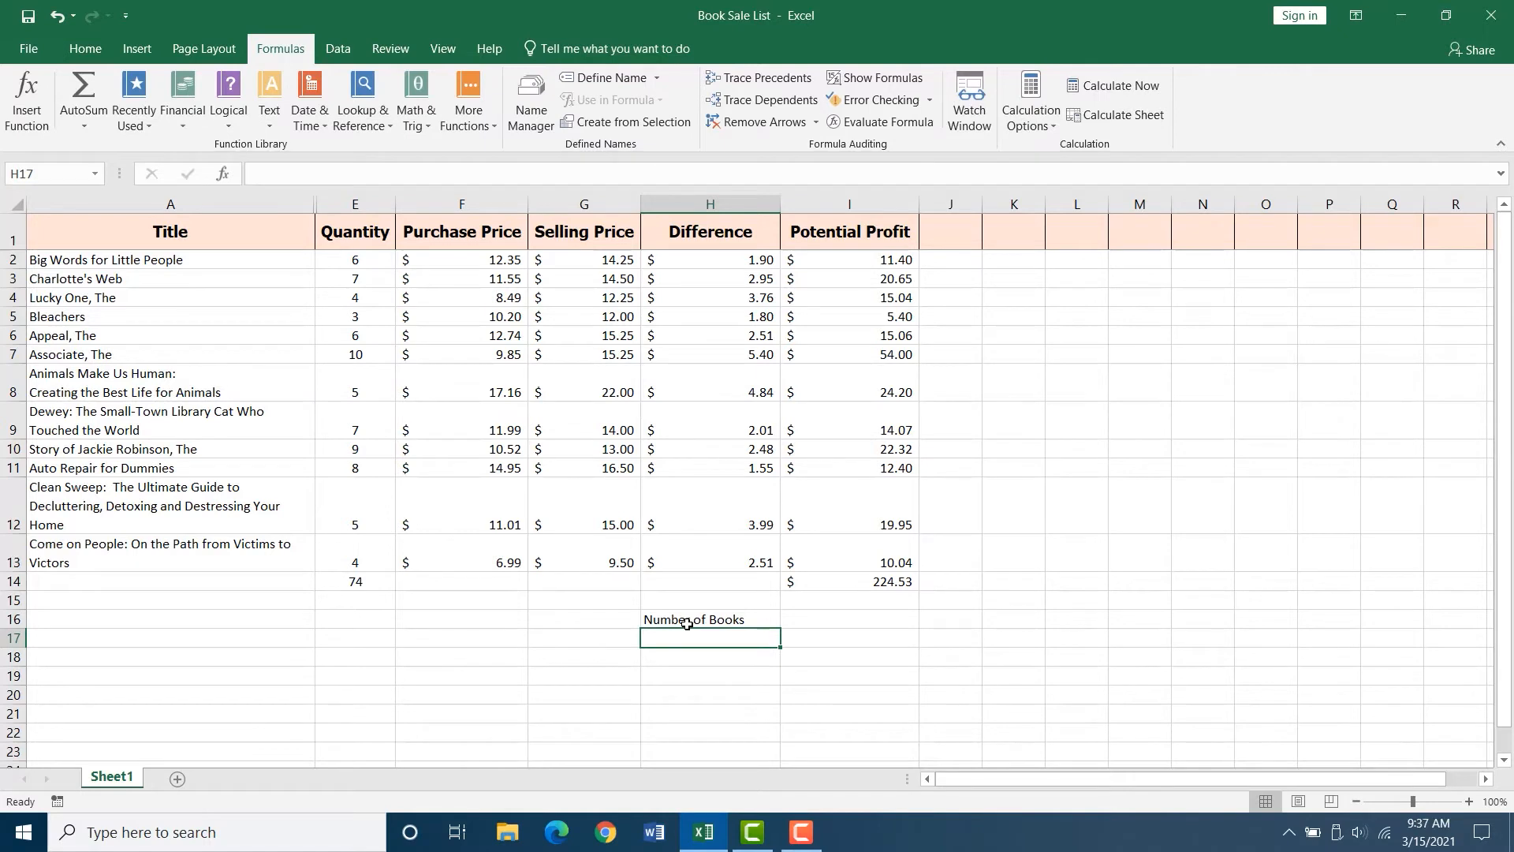
pyautogui.write('Total Potential Profit')
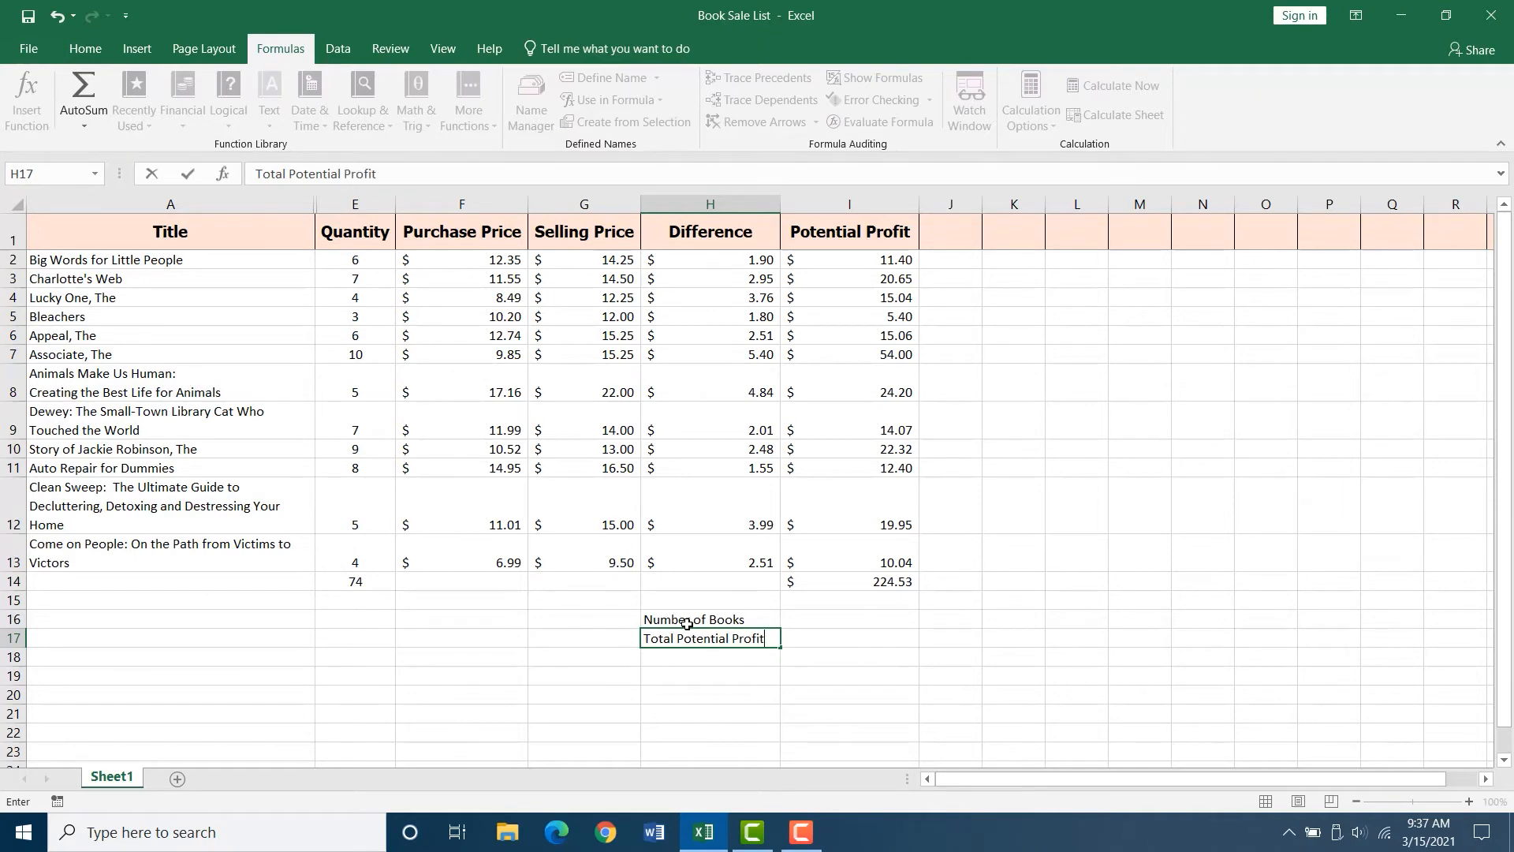
pyautogui.press('Return')
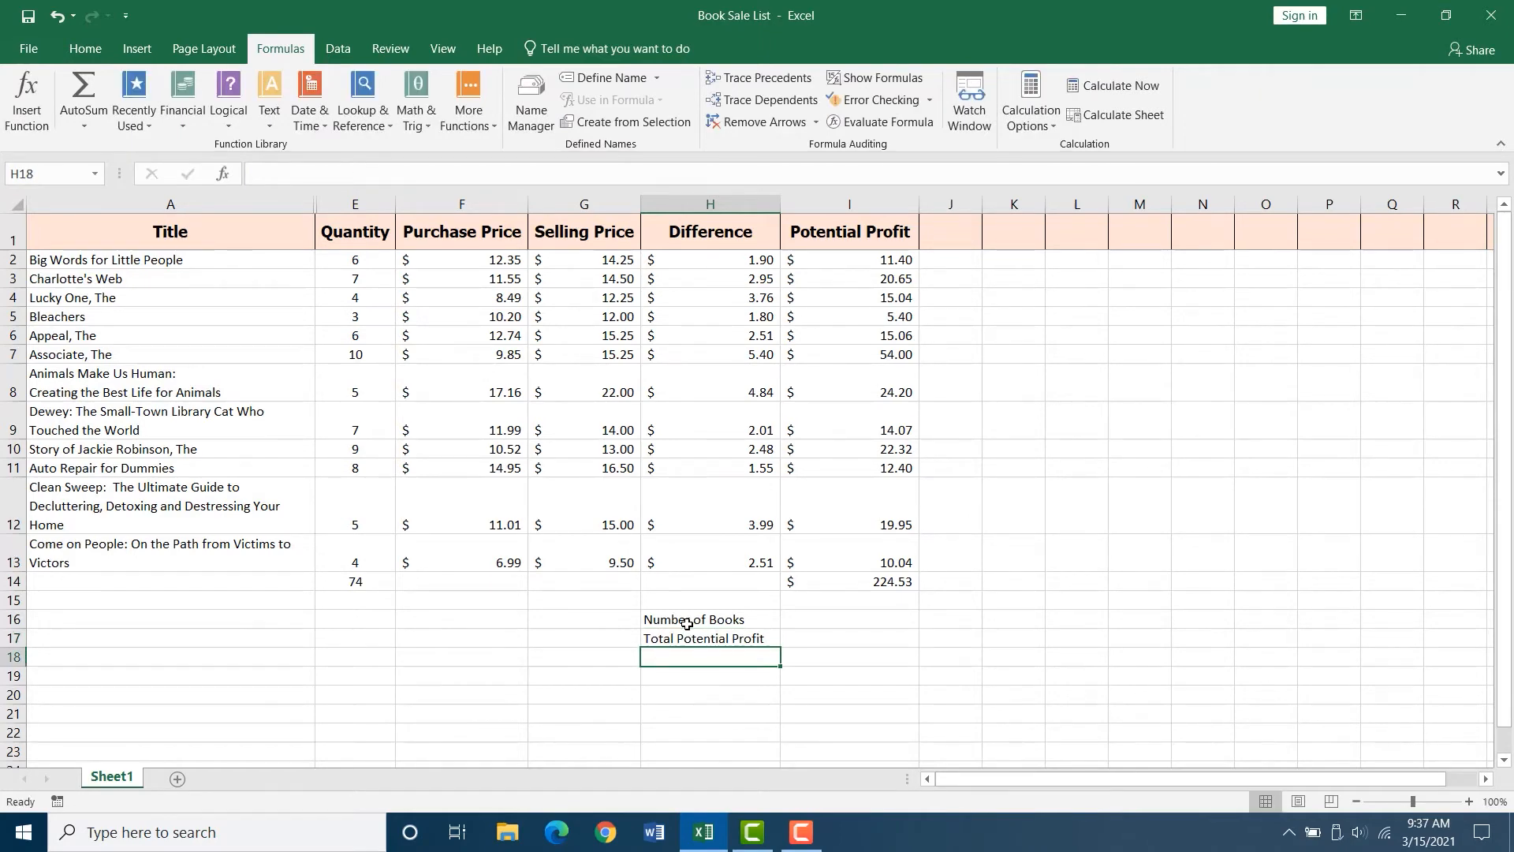
# Enter the labels "Least Expensive", "Most Expensive" and "Average" in H18:H20 and autofit column H to its contents
pyautogui.write('Least Expe')
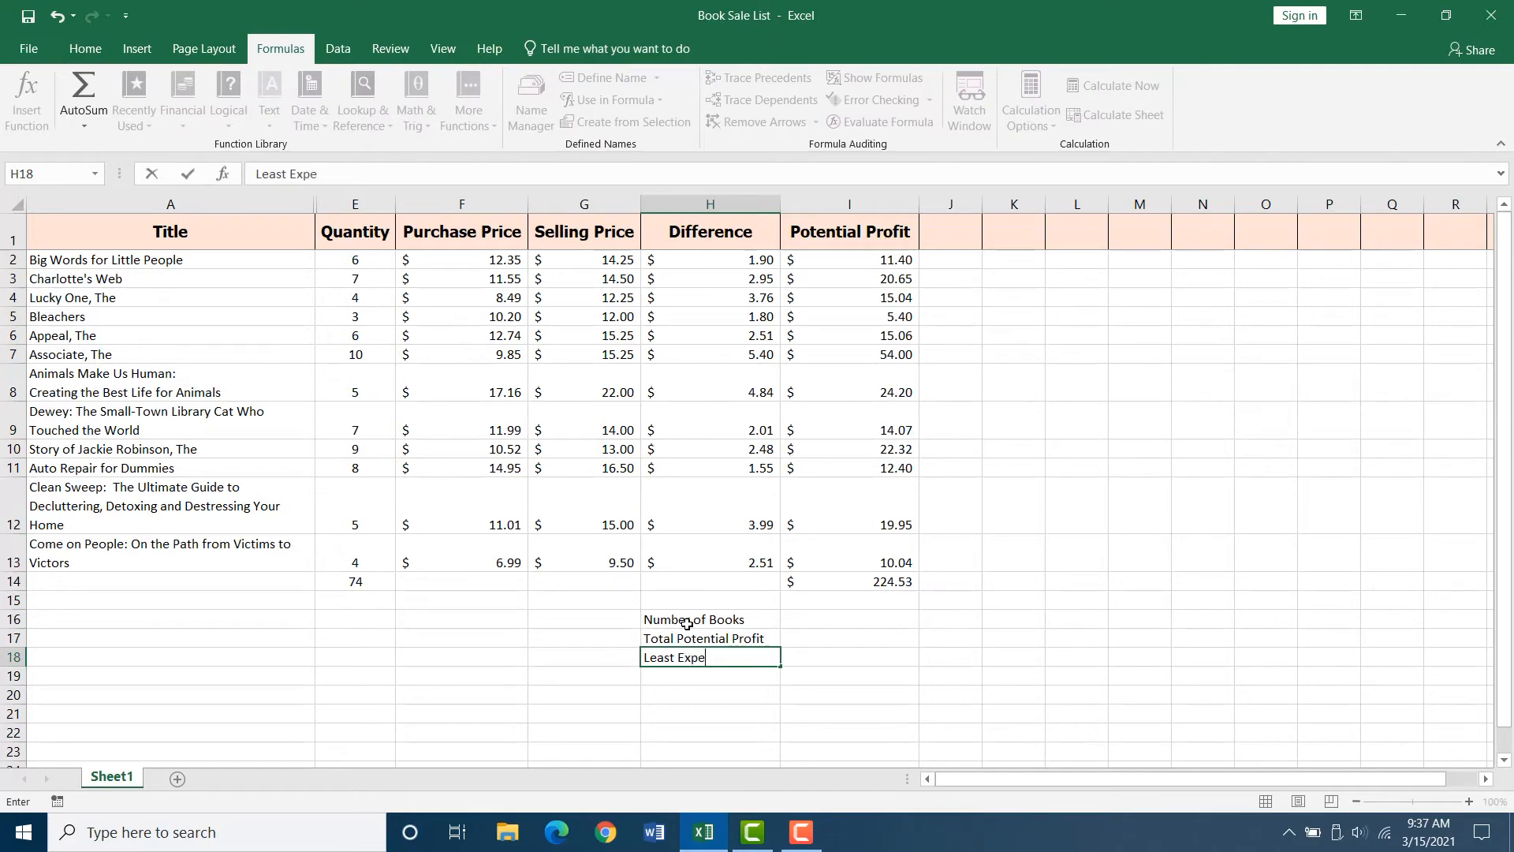
pyautogui.write('nsive')
pyautogui.press('Return')
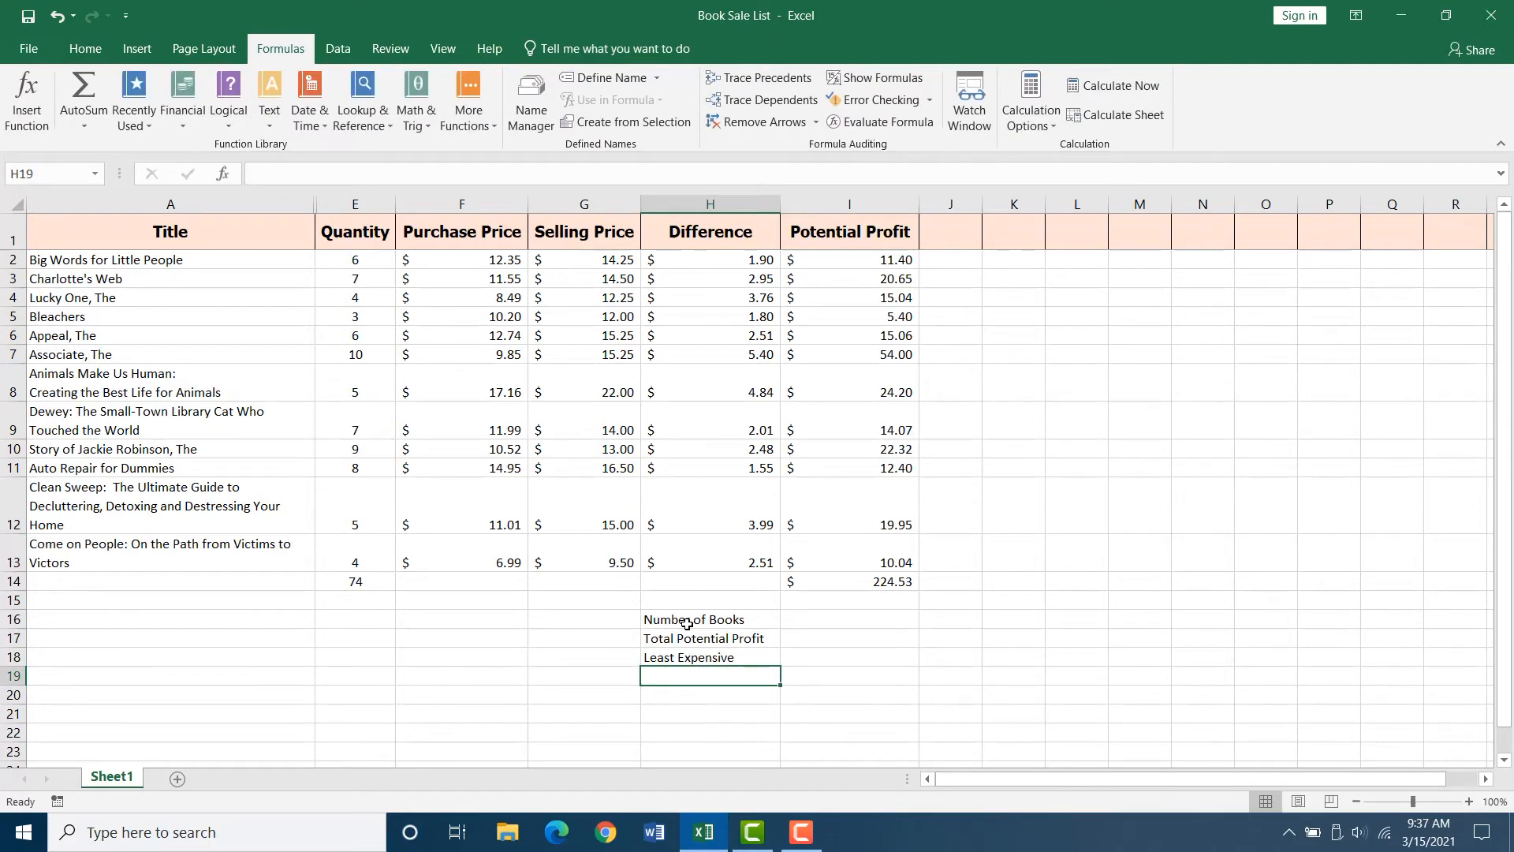
pyautogui.write('Most Expe')
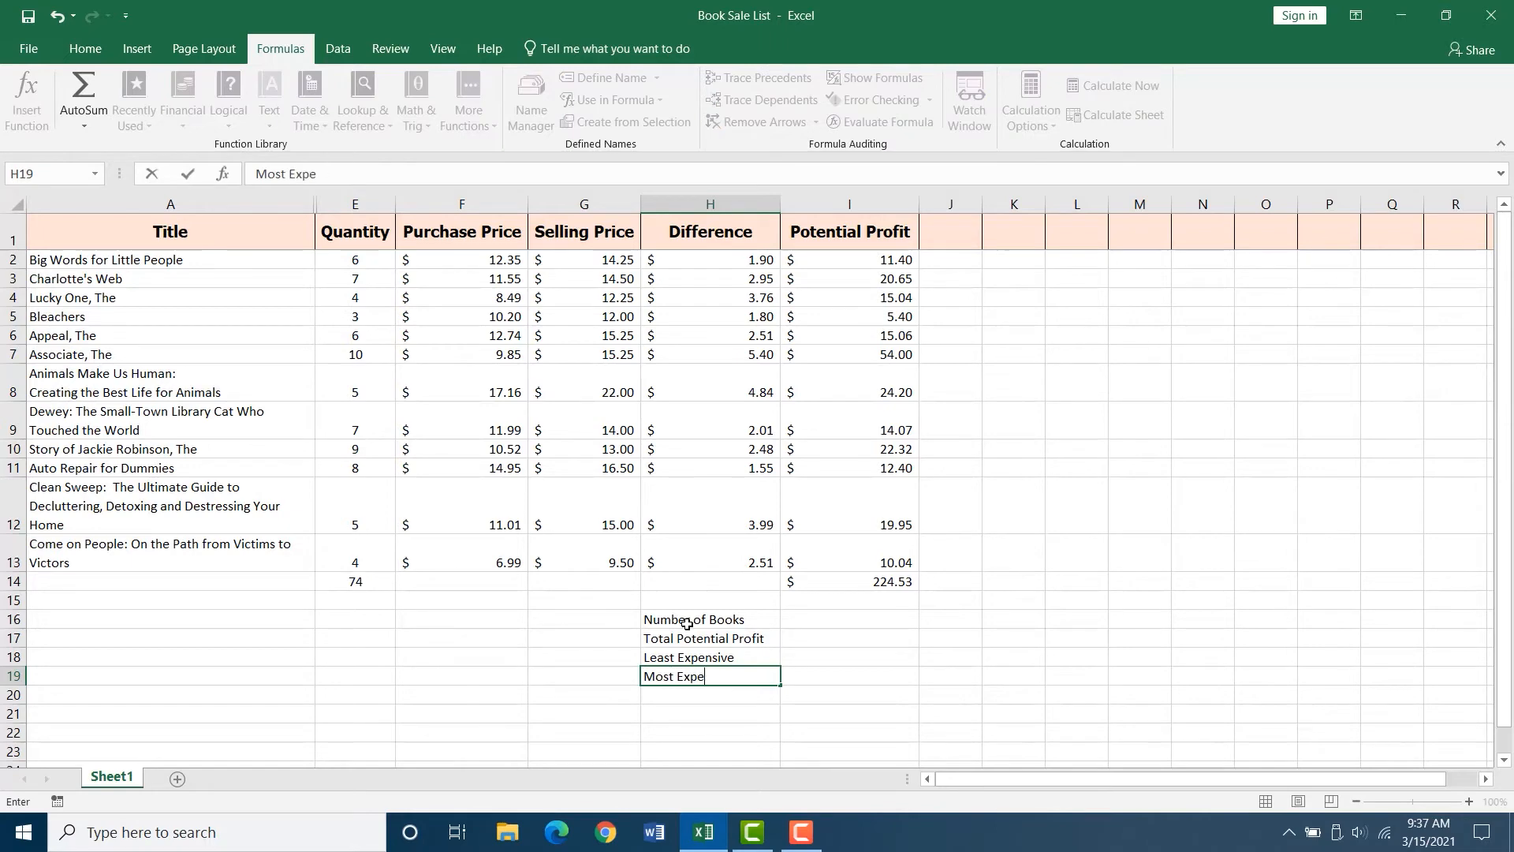
pyautogui.write('nsive')
pyautogui.press('Return')
pyautogui.write('Aver')
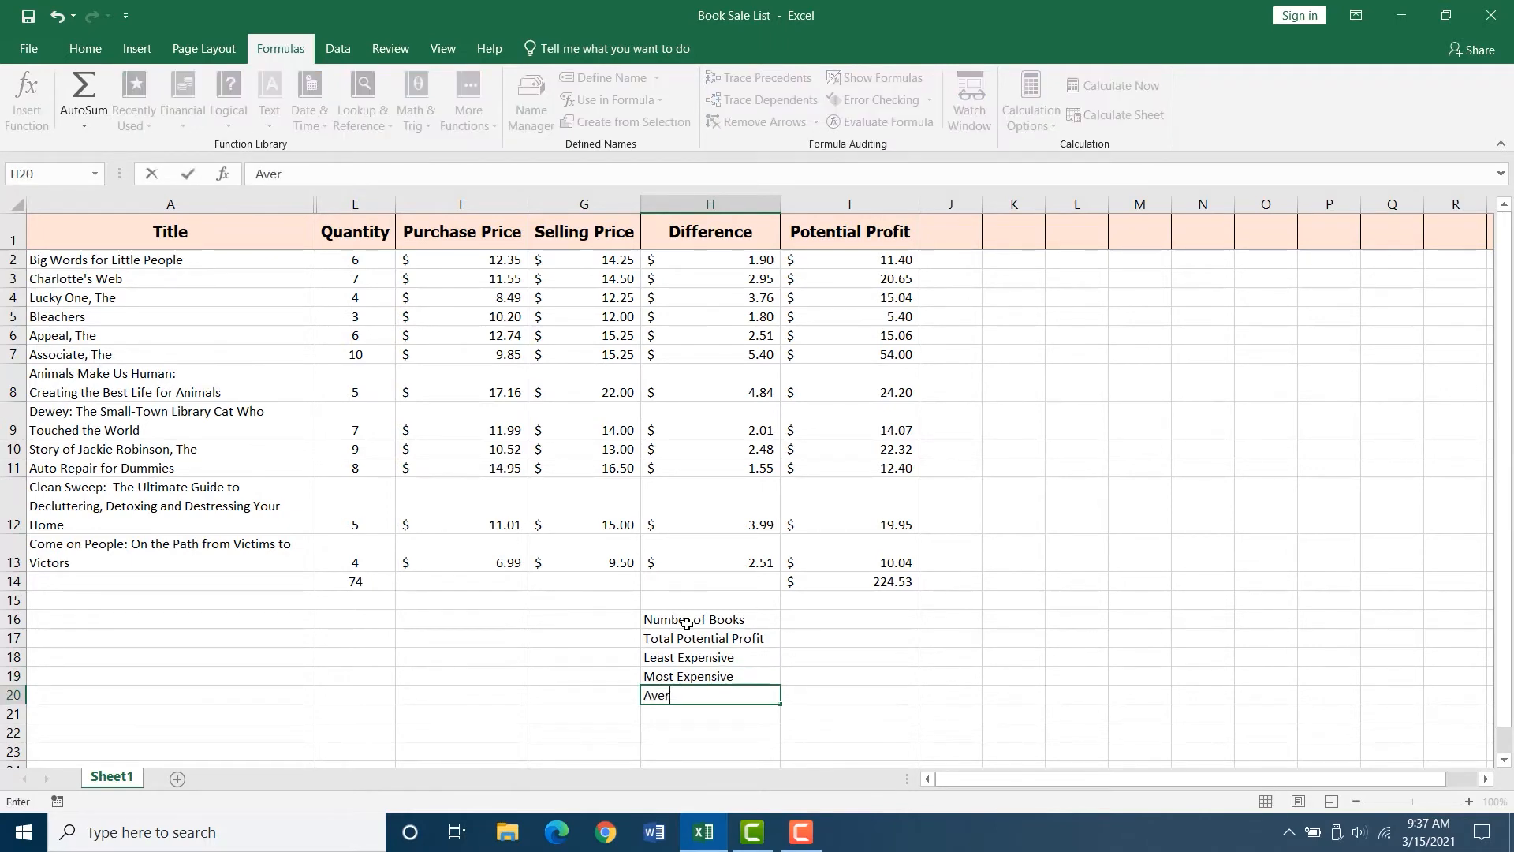
pyautogui.write('age')
pyautogui.press('Return')
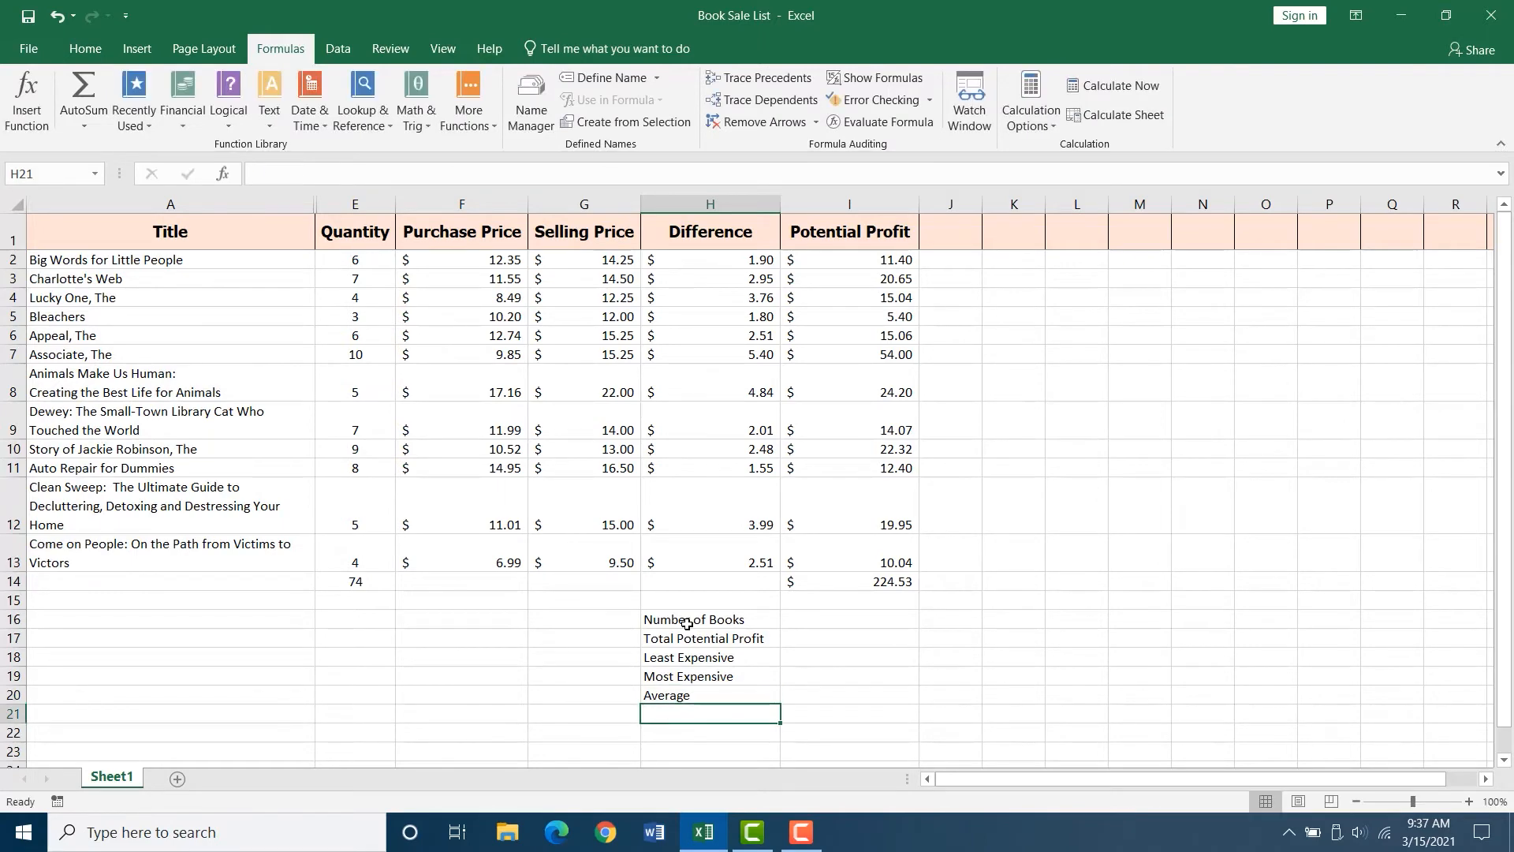
pyautogui.doubleClick(783, 204)
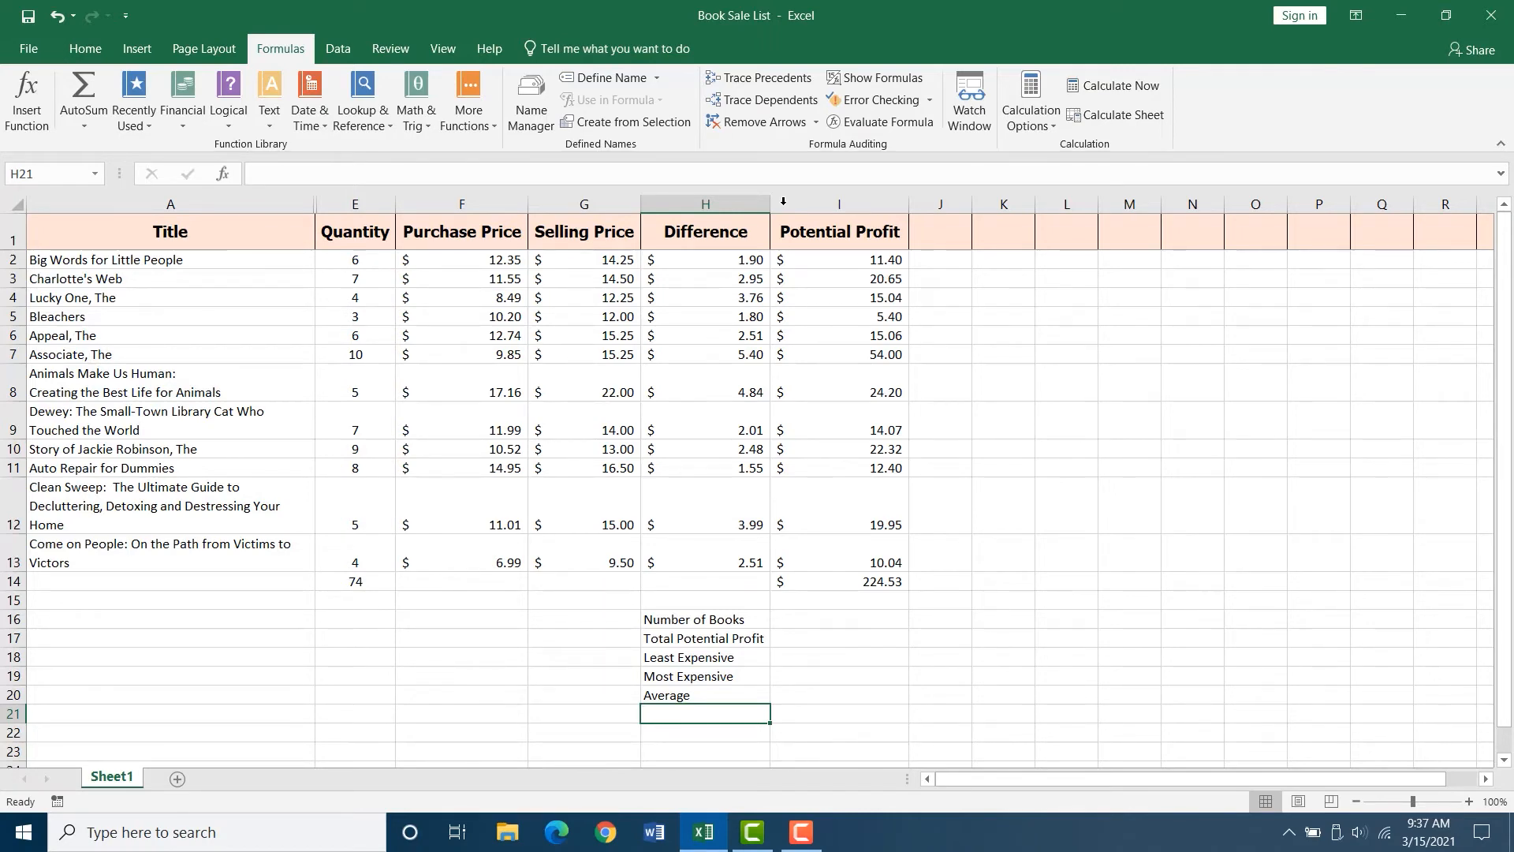
# Move the profit total from I14 to I17 and the quantity total from E14 to I16
pyautogui.click(846, 582)
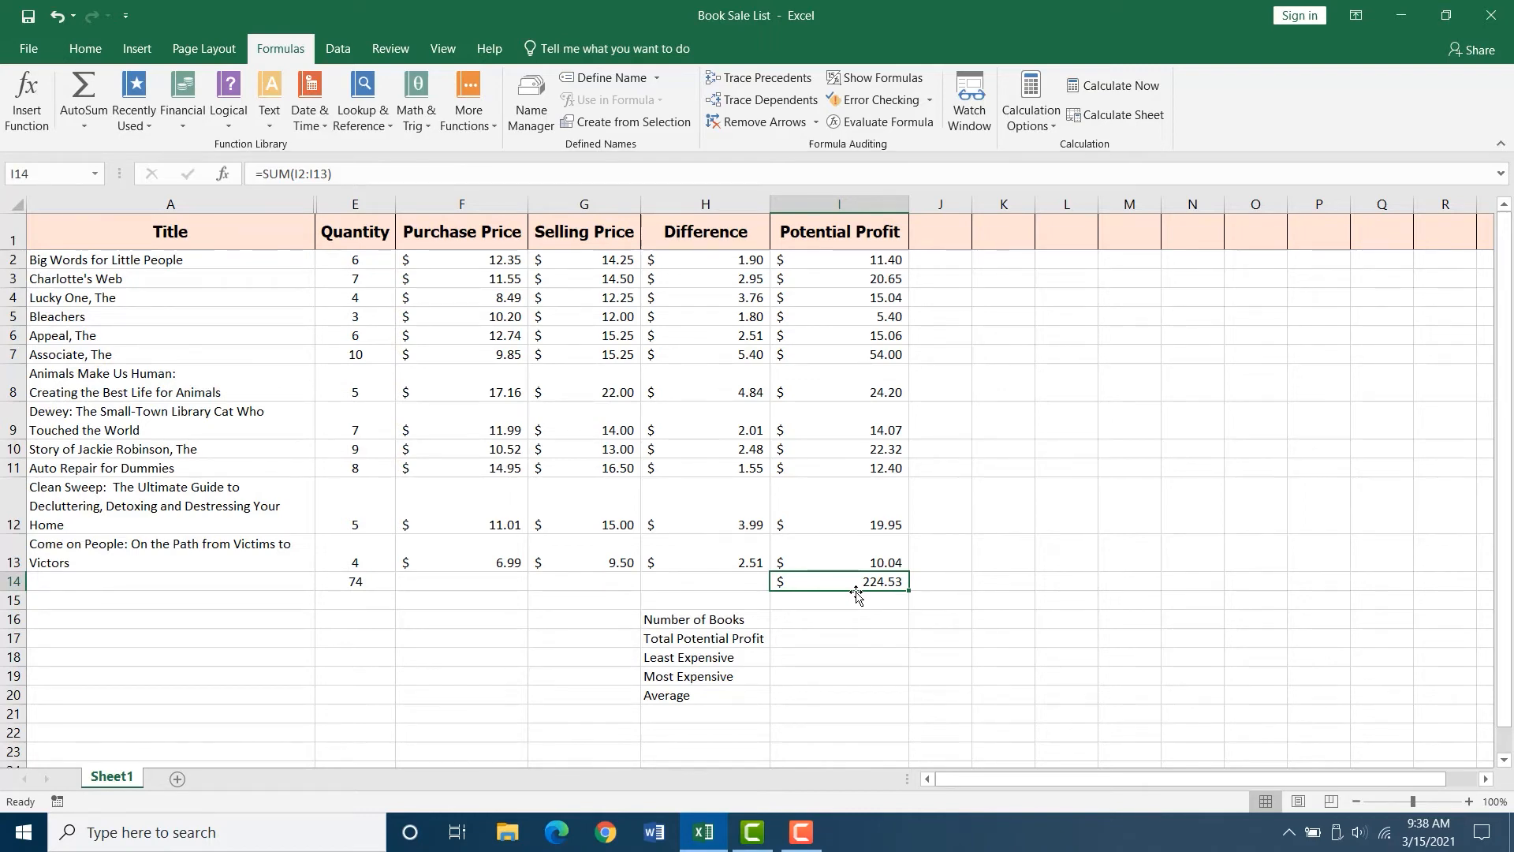
pyautogui.moveTo(856, 593); pyautogui.dragTo(858, 640)
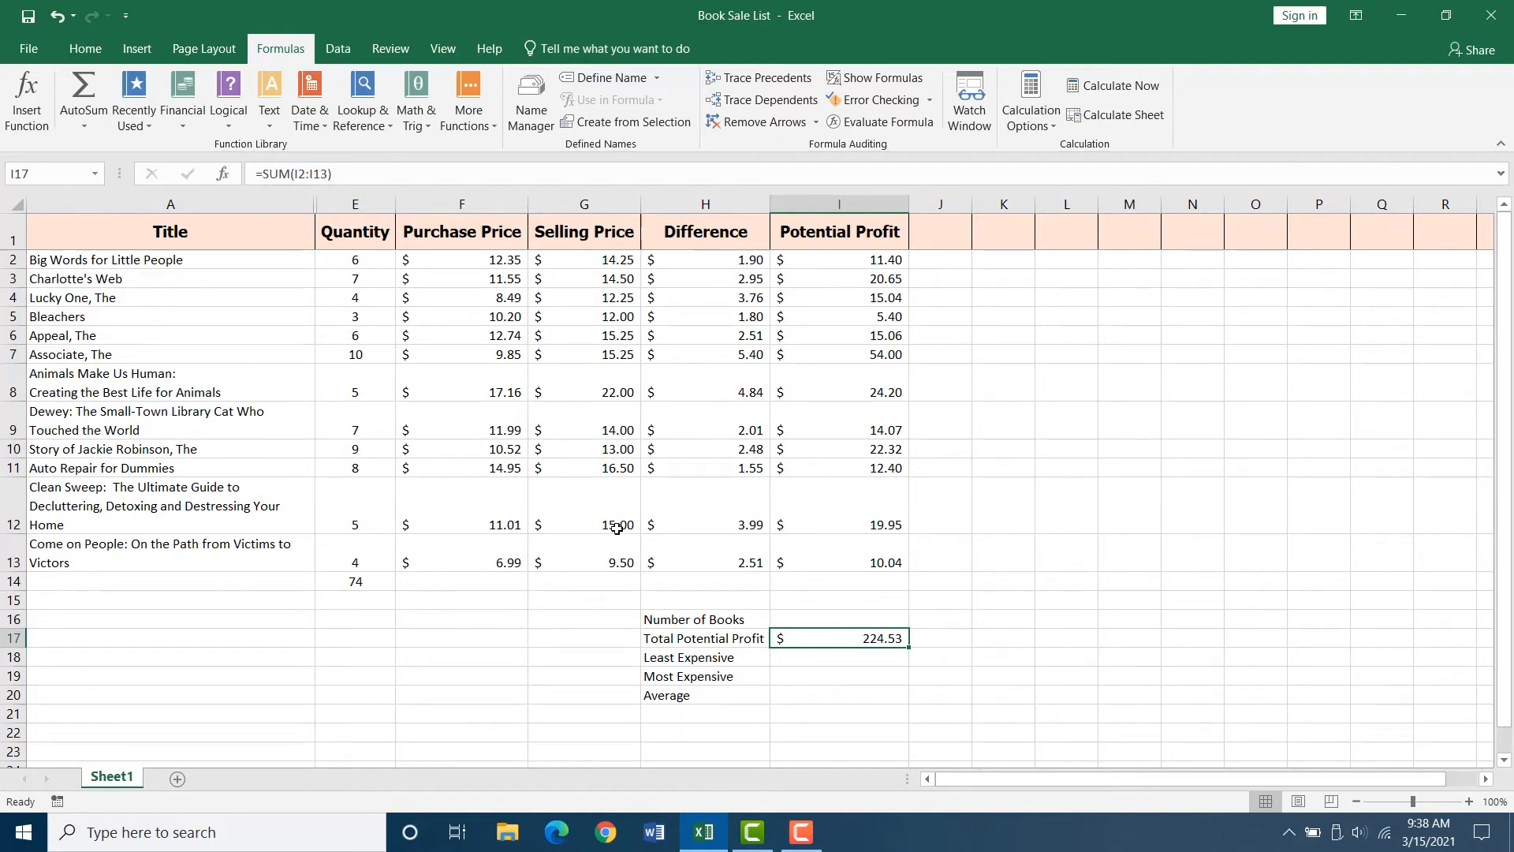
pyautogui.click(368, 583)
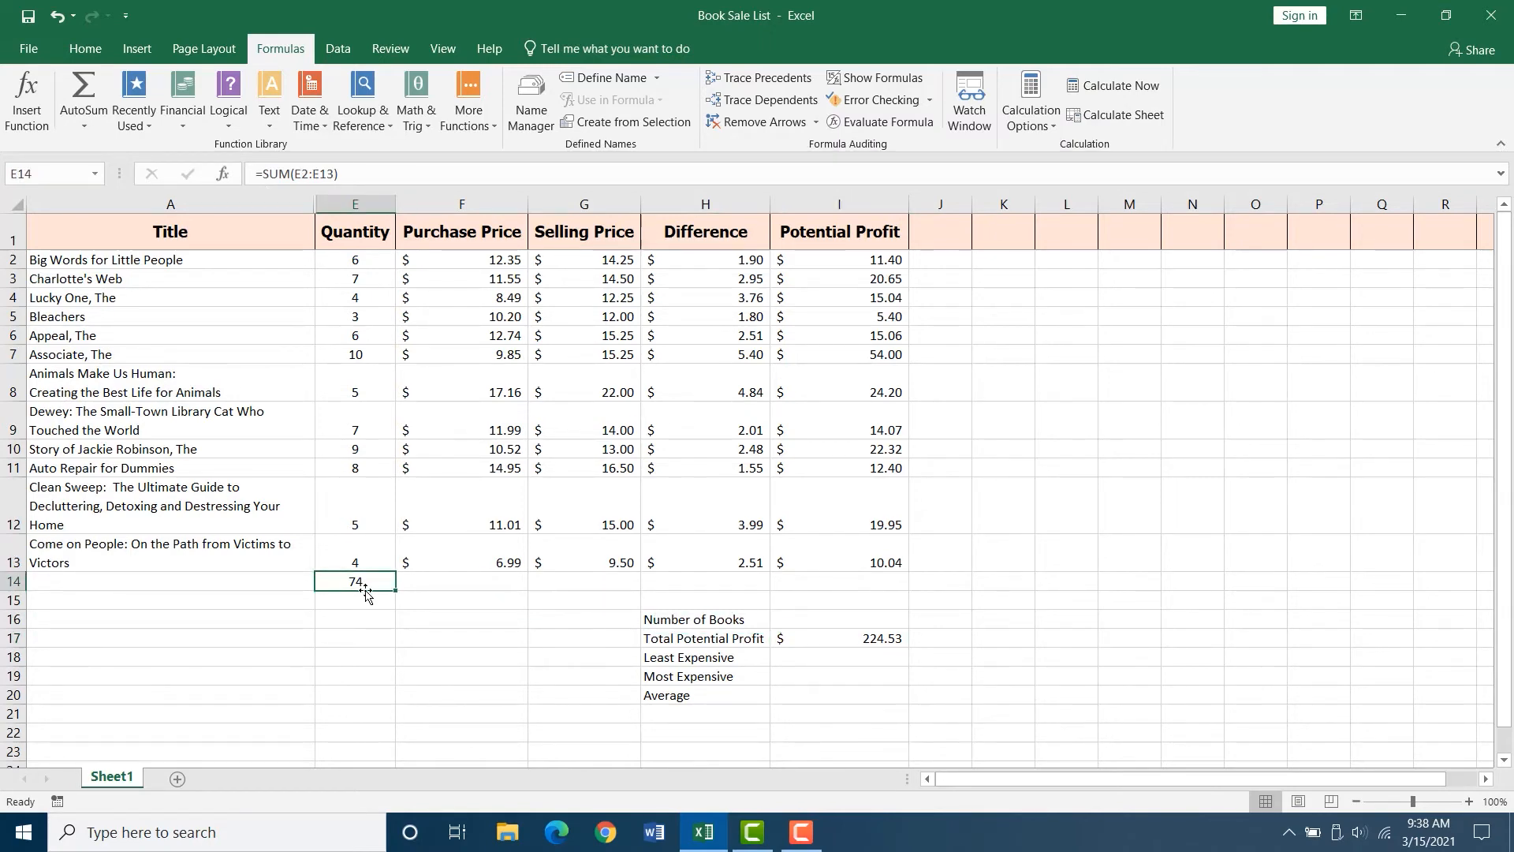
pyautogui.moveTo(365, 591); pyautogui.dragTo(850, 630)
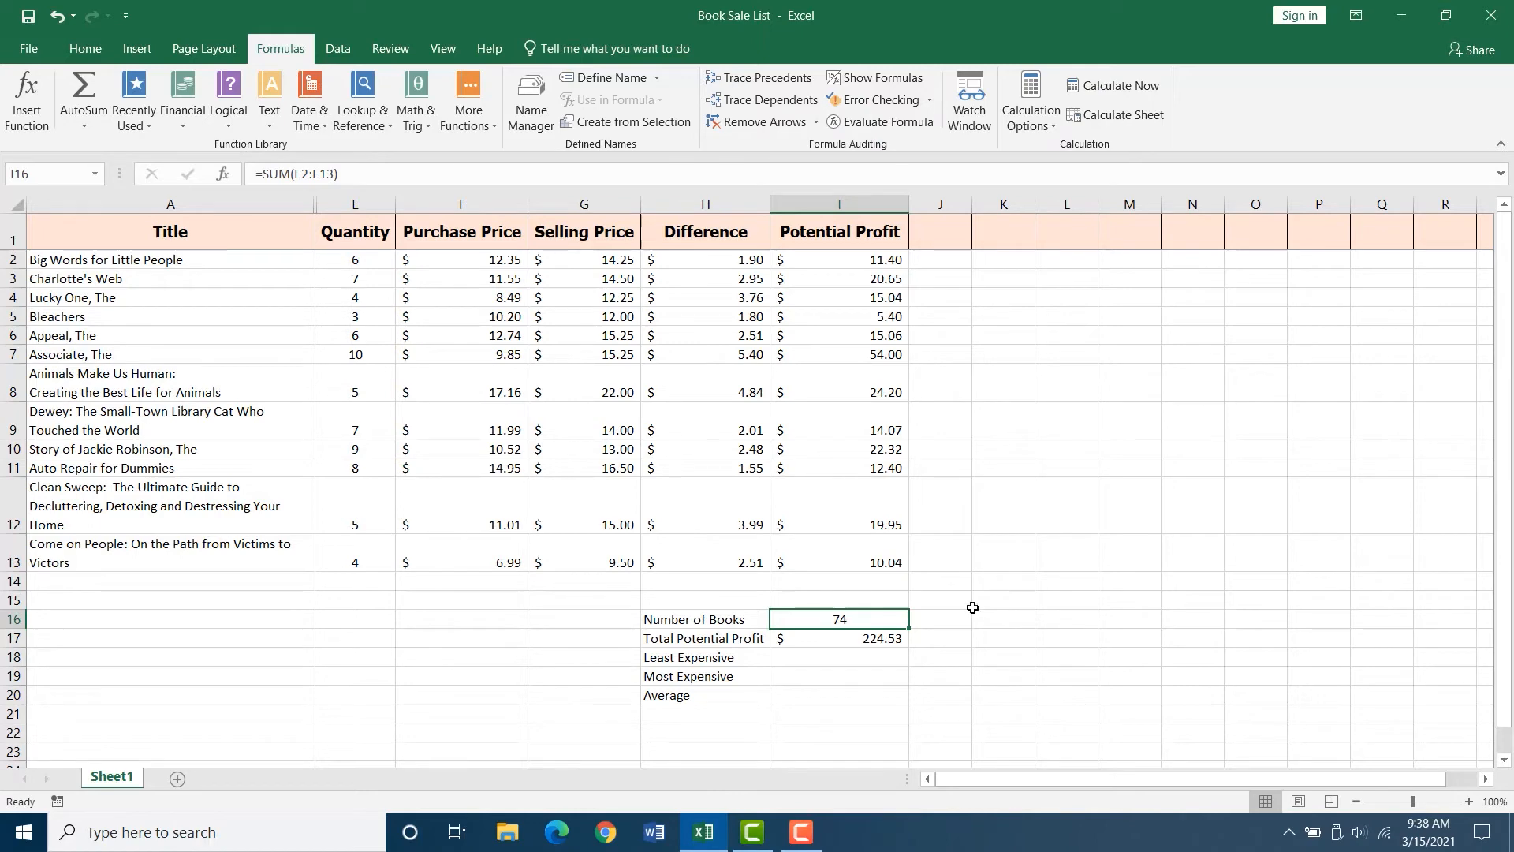
# Insert the MIN function in I18 through the Insert Function dialog, using the selling prices G2:G13 as its range
pyautogui.click(834, 661)
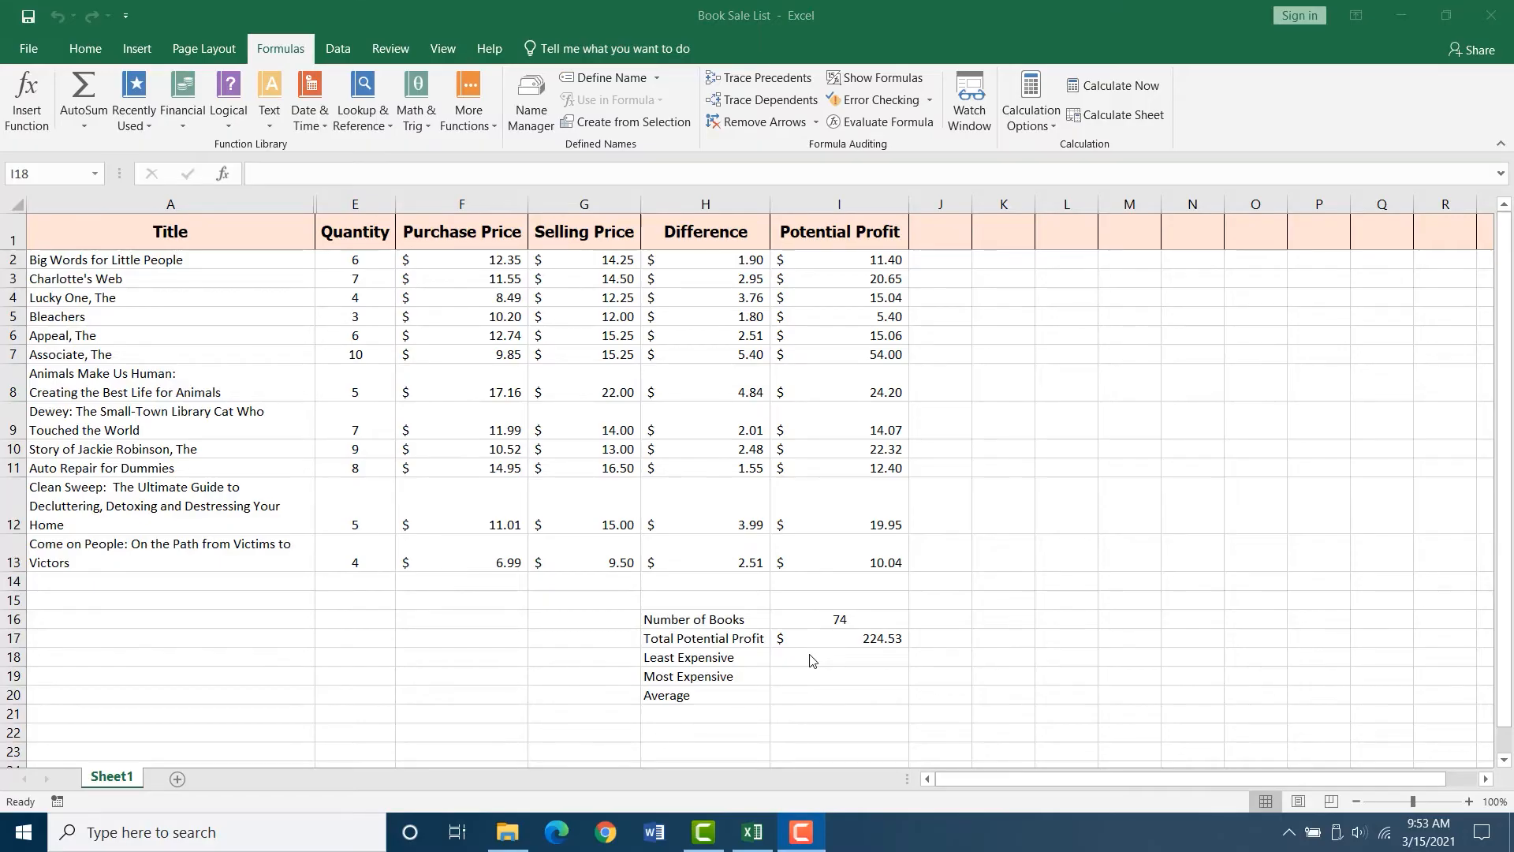
pyautogui.click(26, 105)
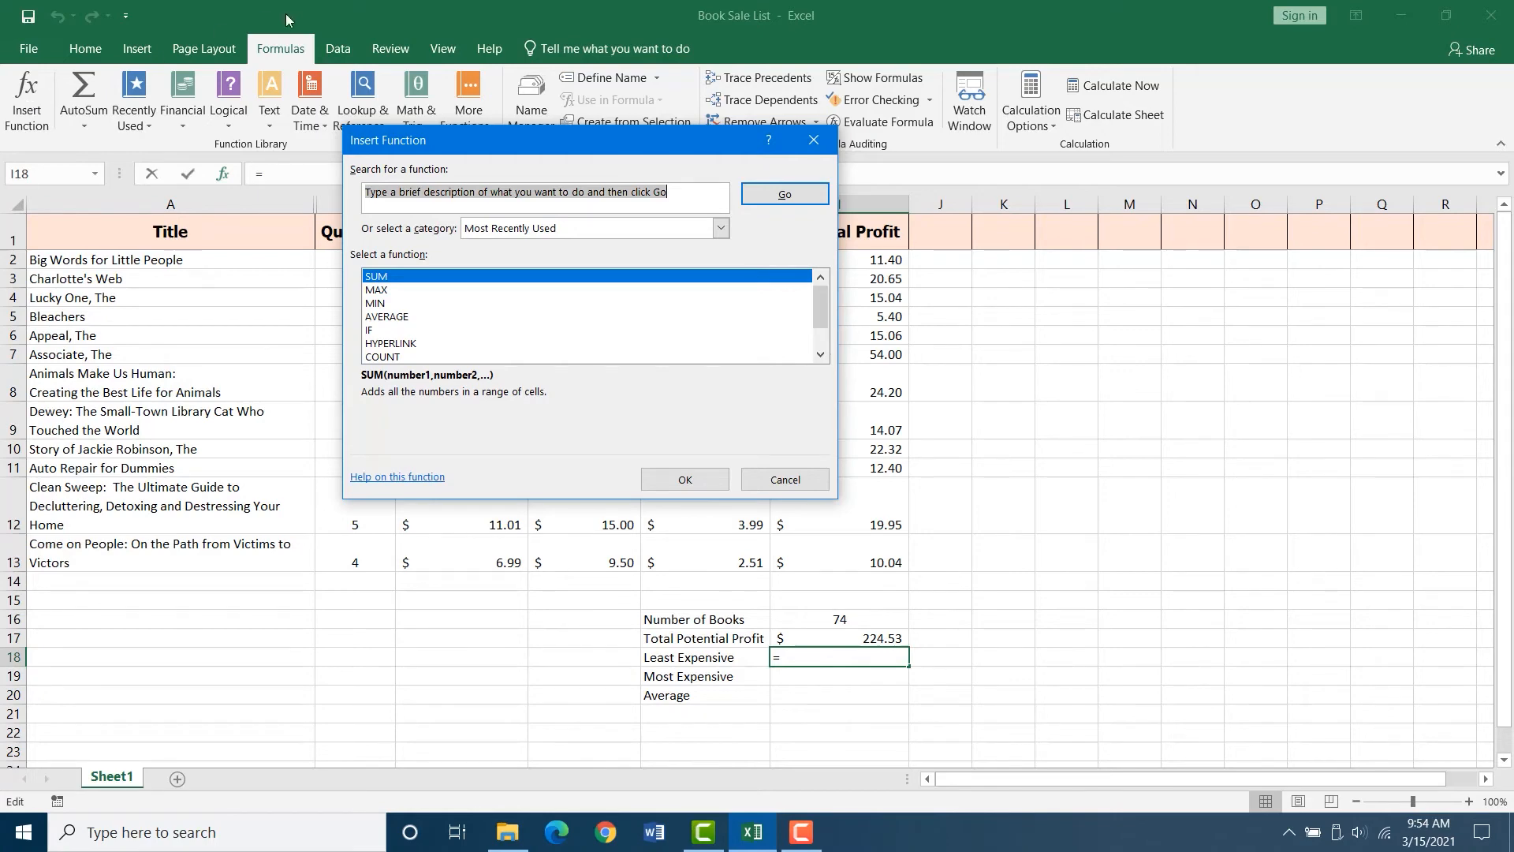
pyautogui.click(380, 306)
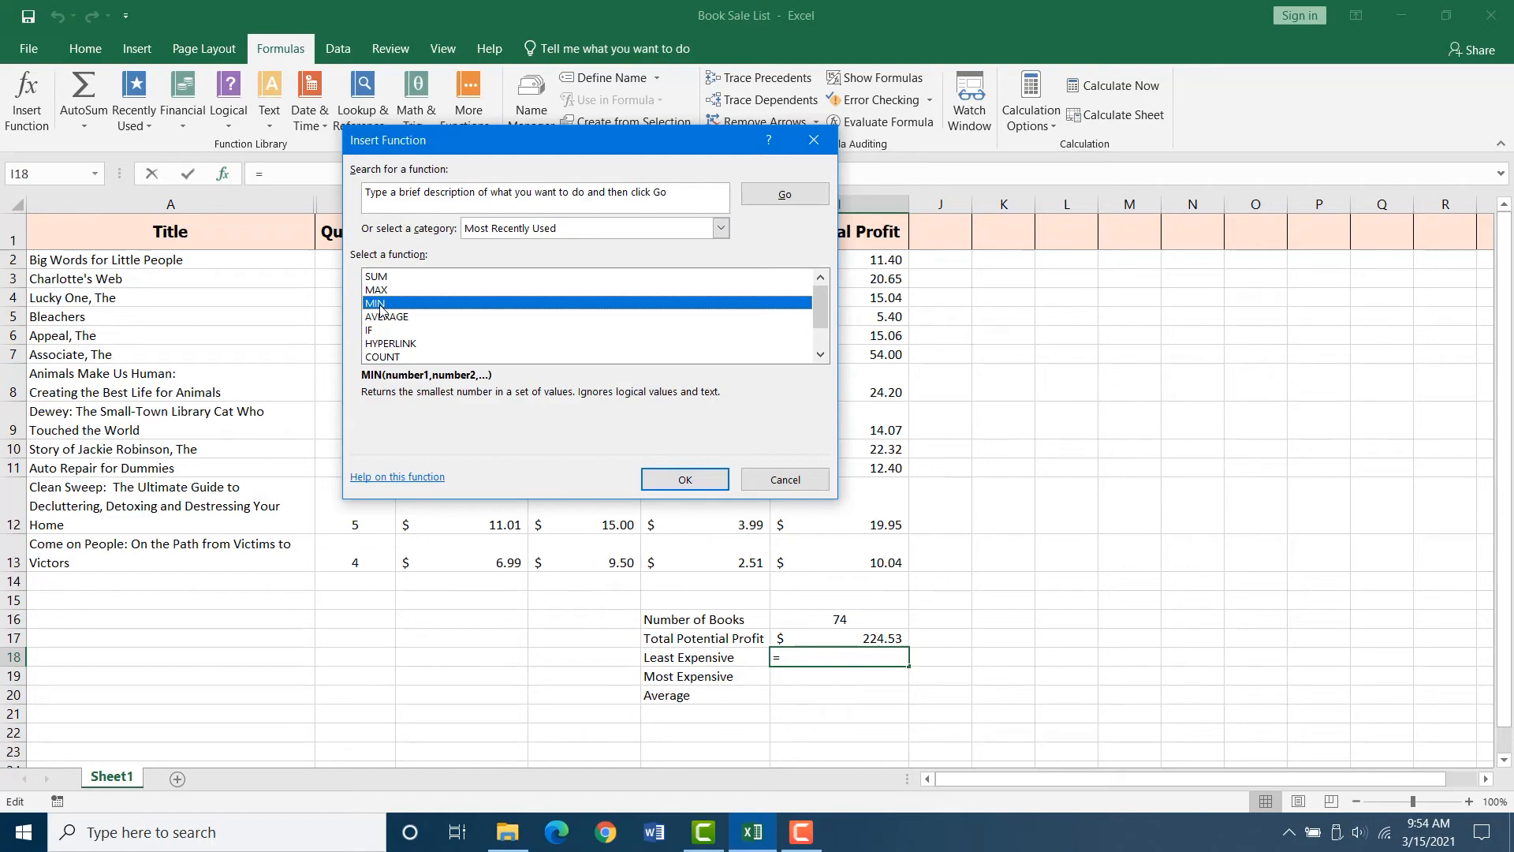
pyautogui.click(684, 481)
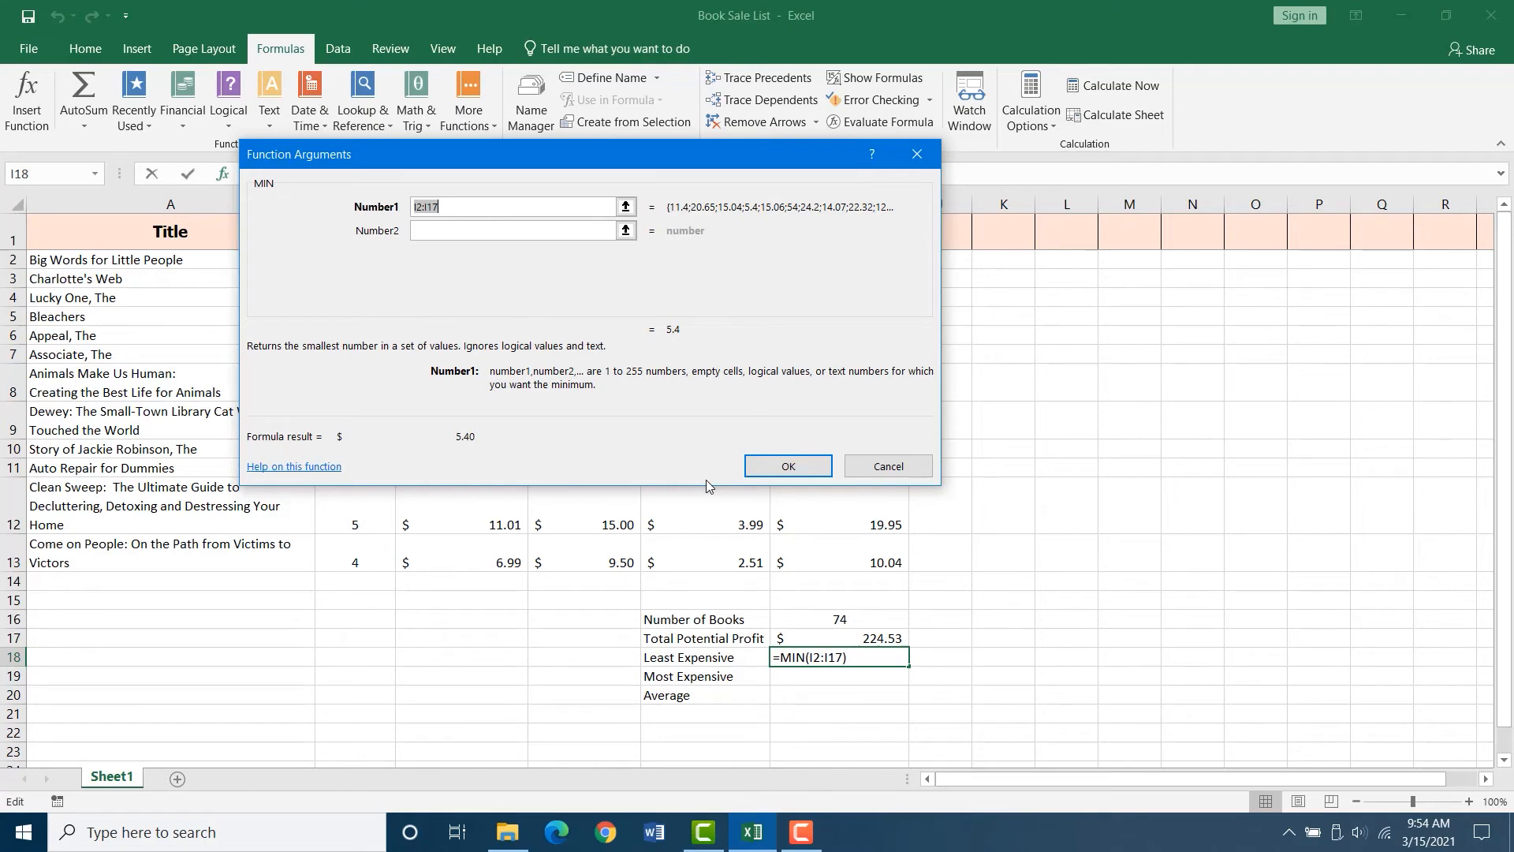
pyautogui.click(625, 207)
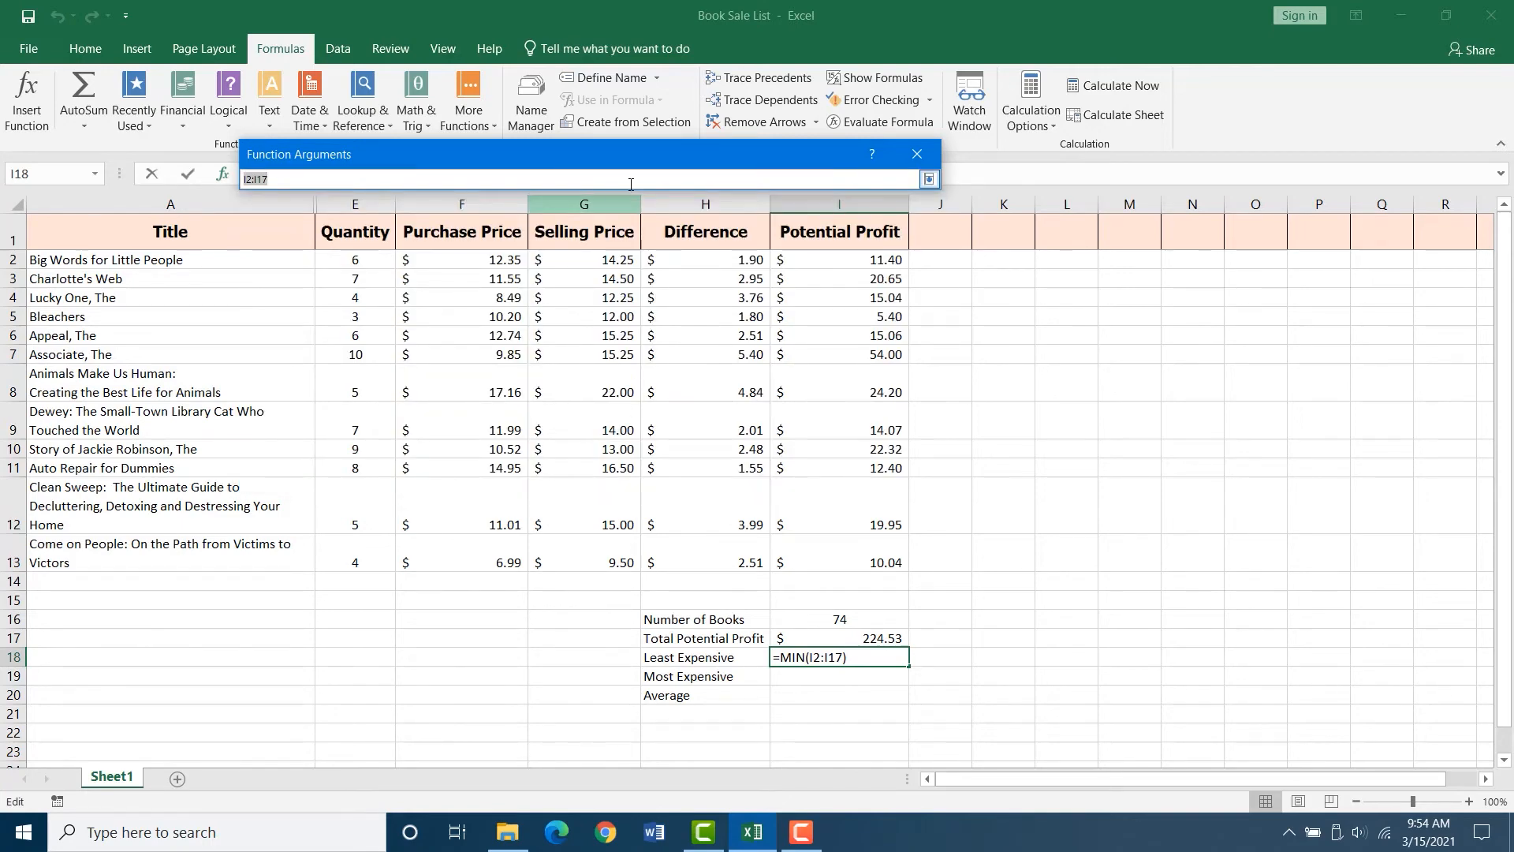
pyautogui.moveTo(637, 153); pyautogui.dragTo(691, 157)
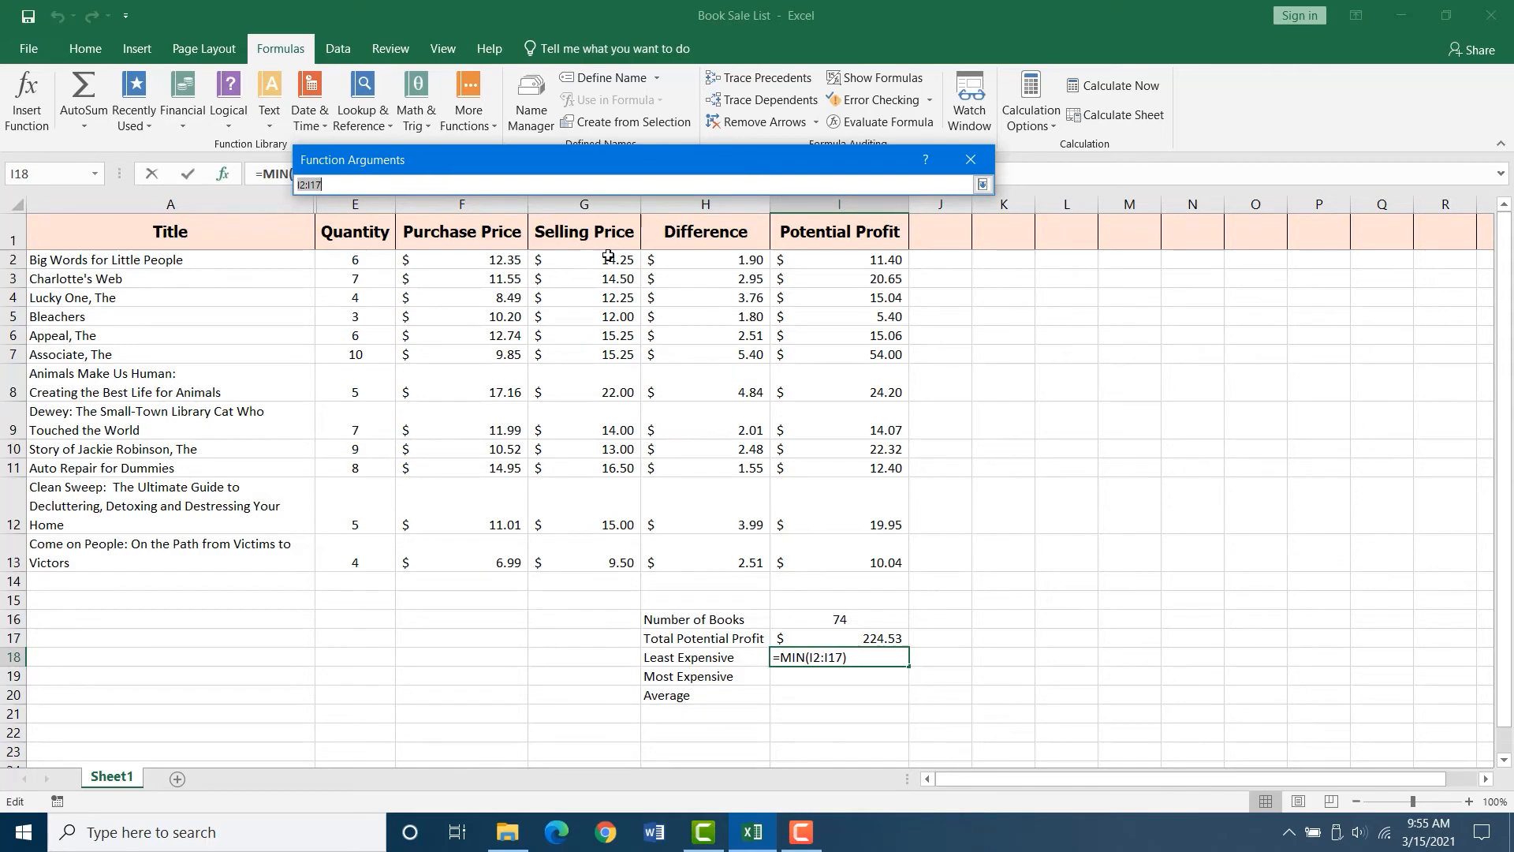
pyautogui.click(608, 256)
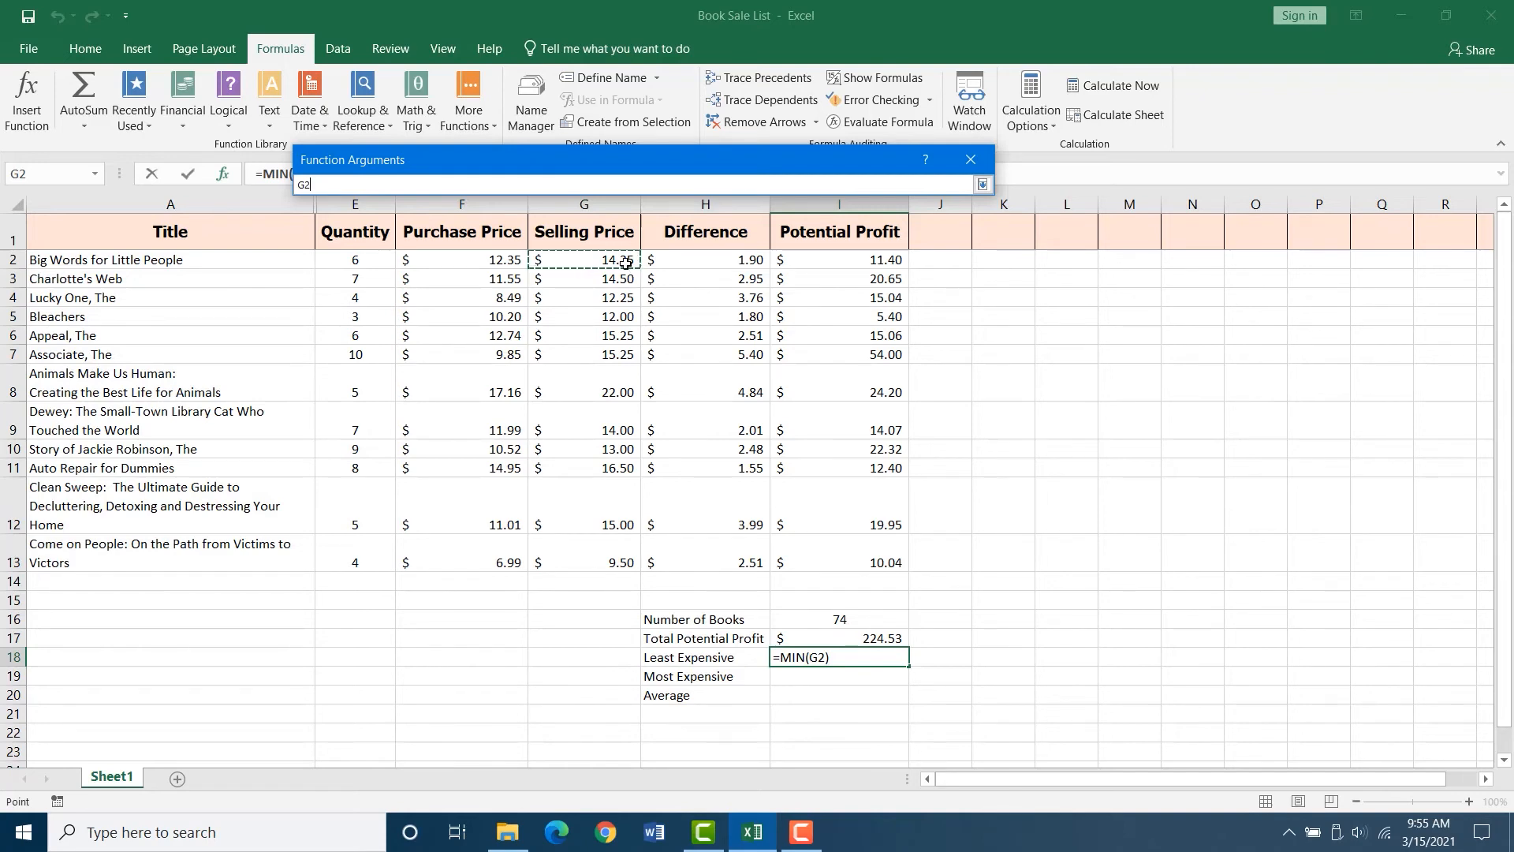
pyautogui.moveTo(625, 262); pyautogui.dragTo(598, 553)
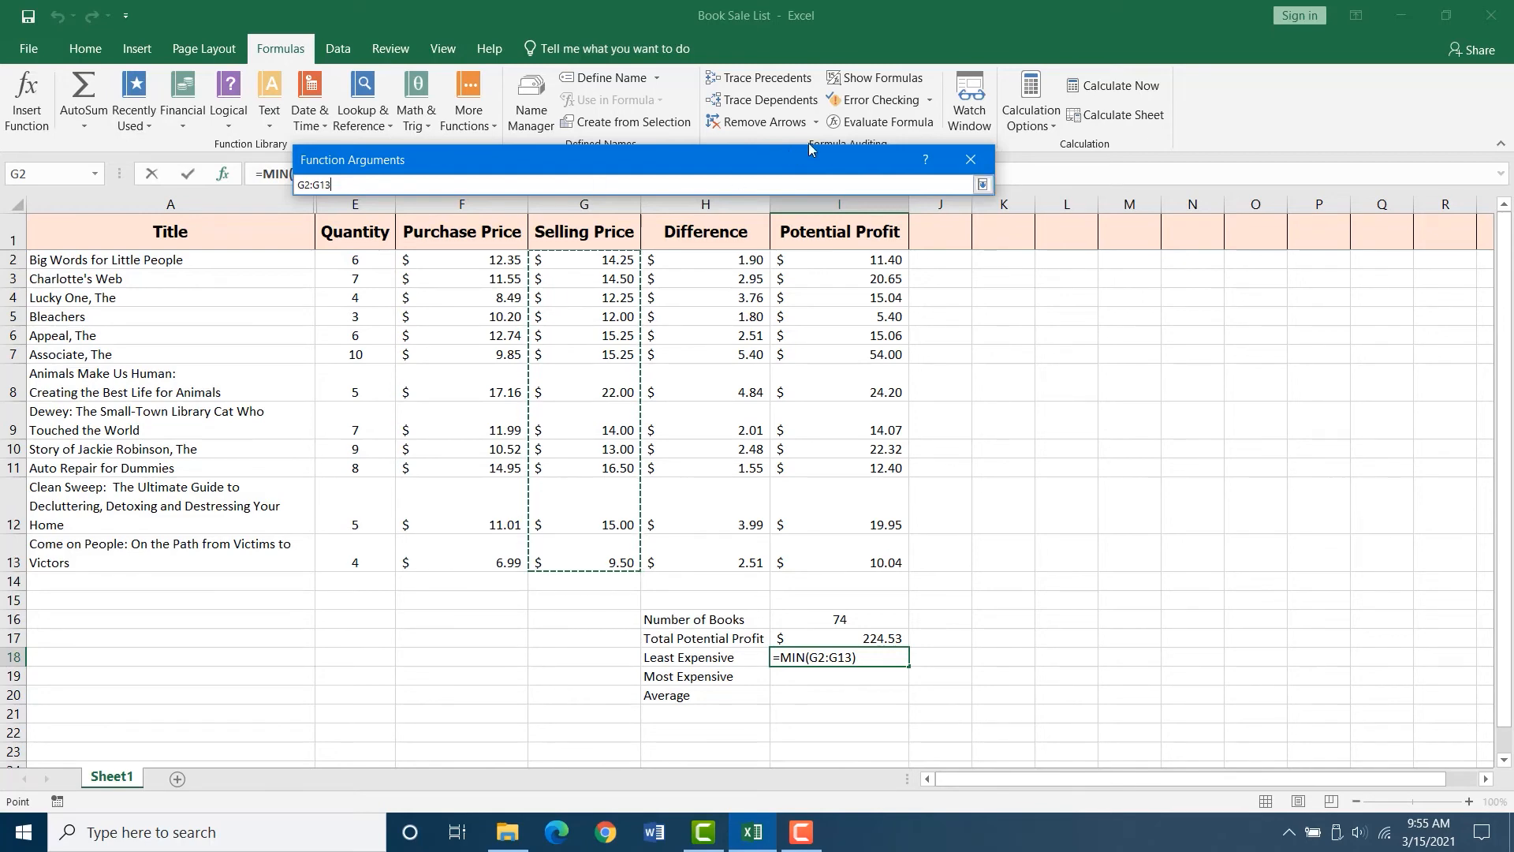
pyautogui.click(982, 184)
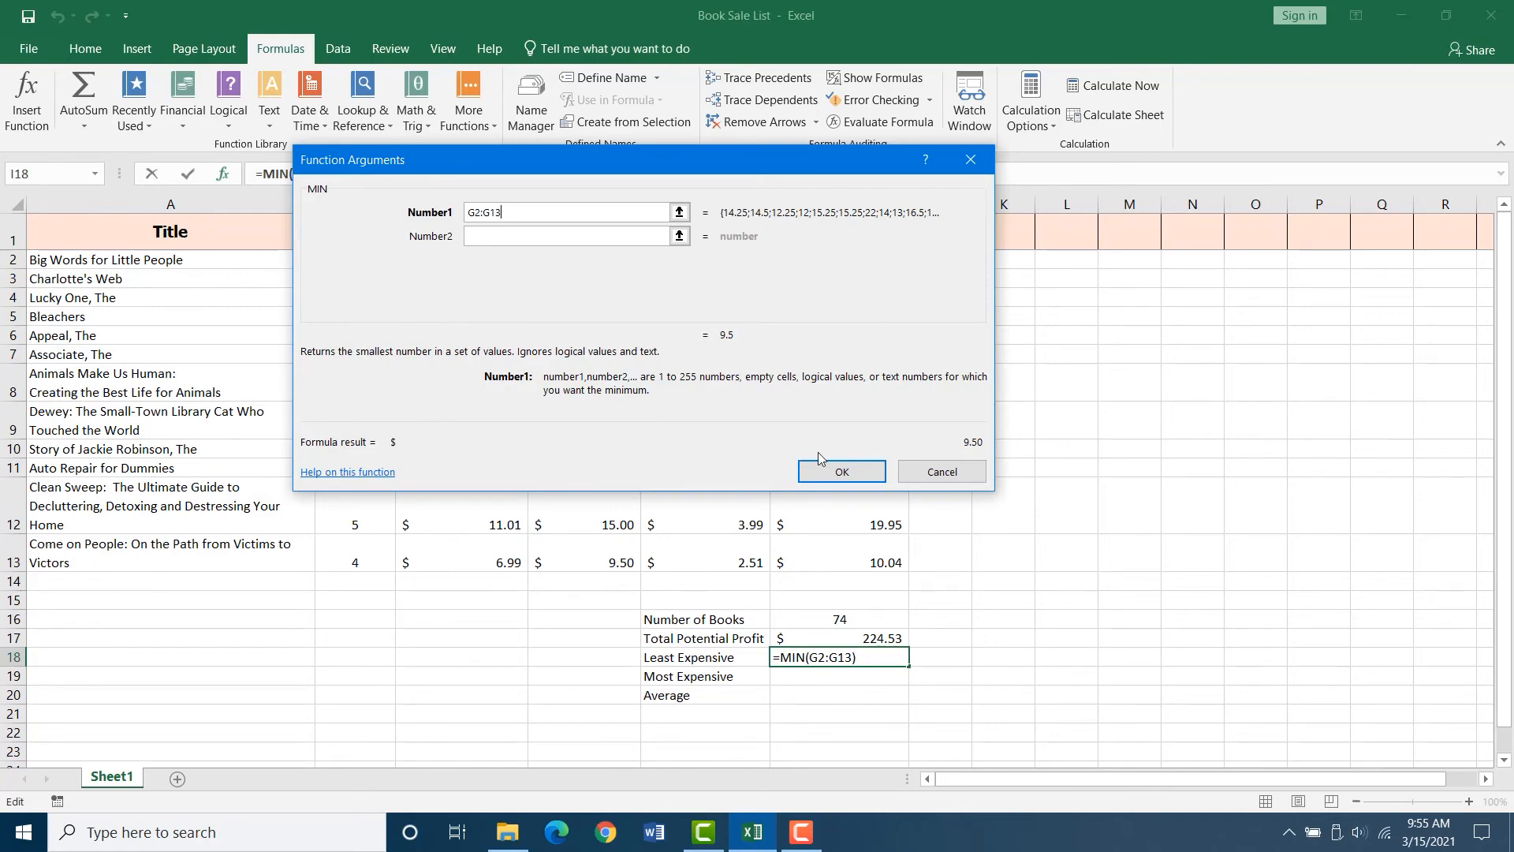
pyautogui.click(840, 473)
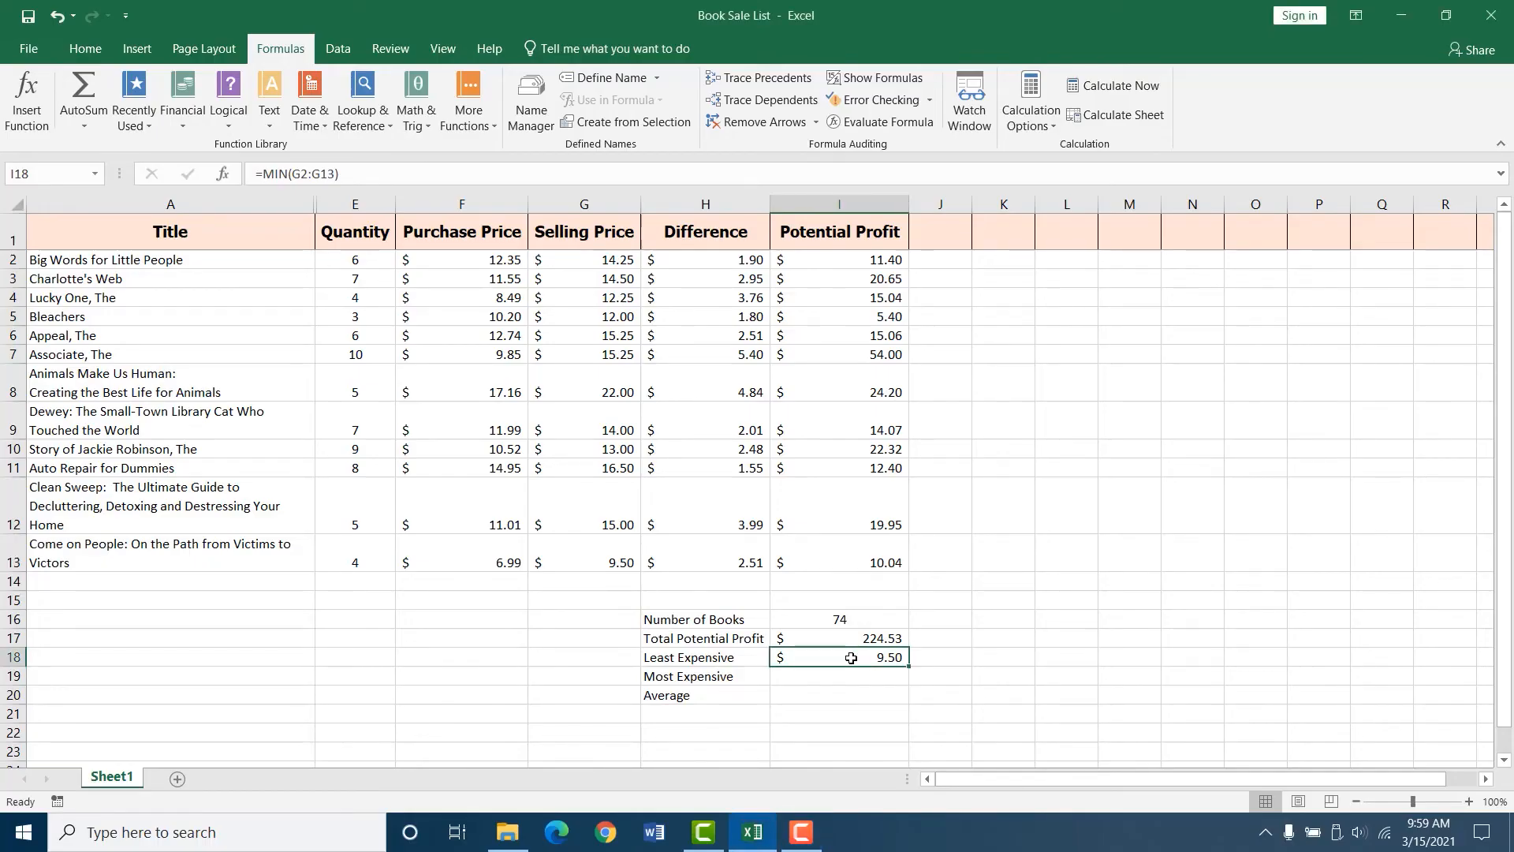
# Insert the recently used MAX function in I19 with G2:G13 as its range
pyautogui.press('Down')
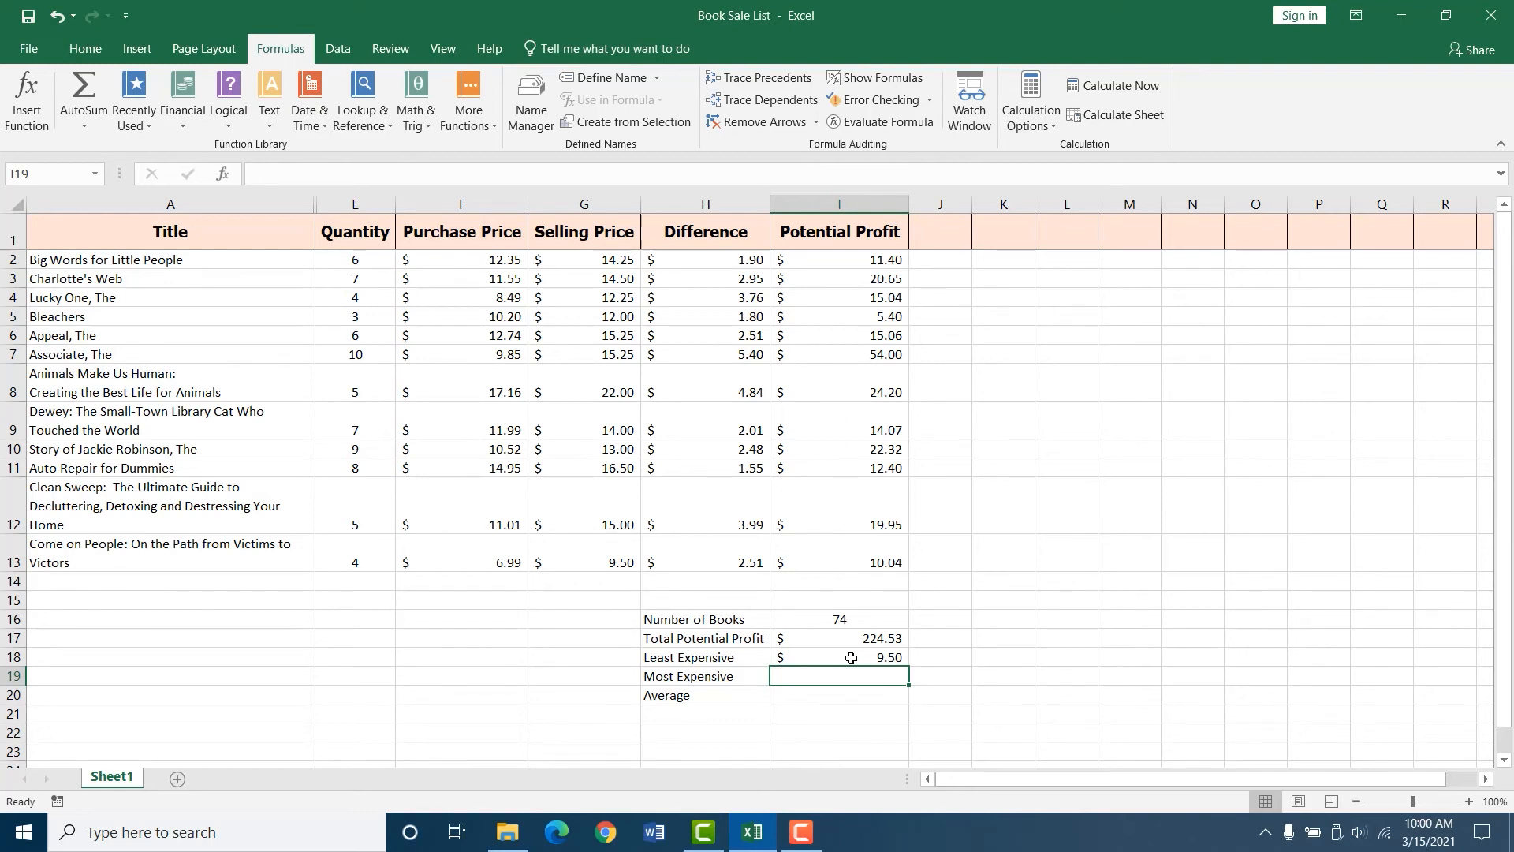
pyautogui.click(140, 133)
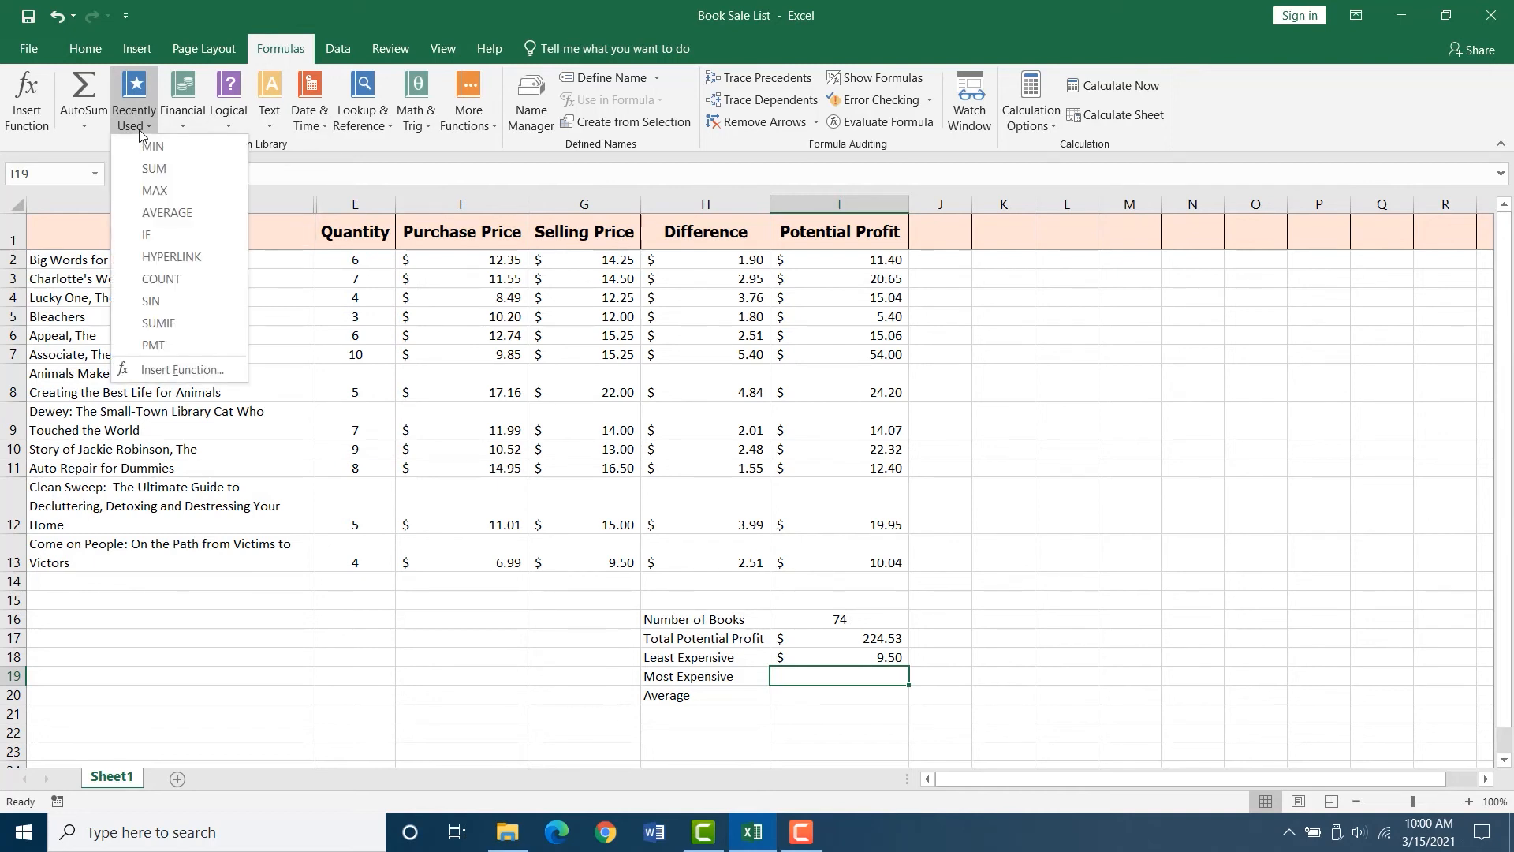
pyautogui.click(193, 198)
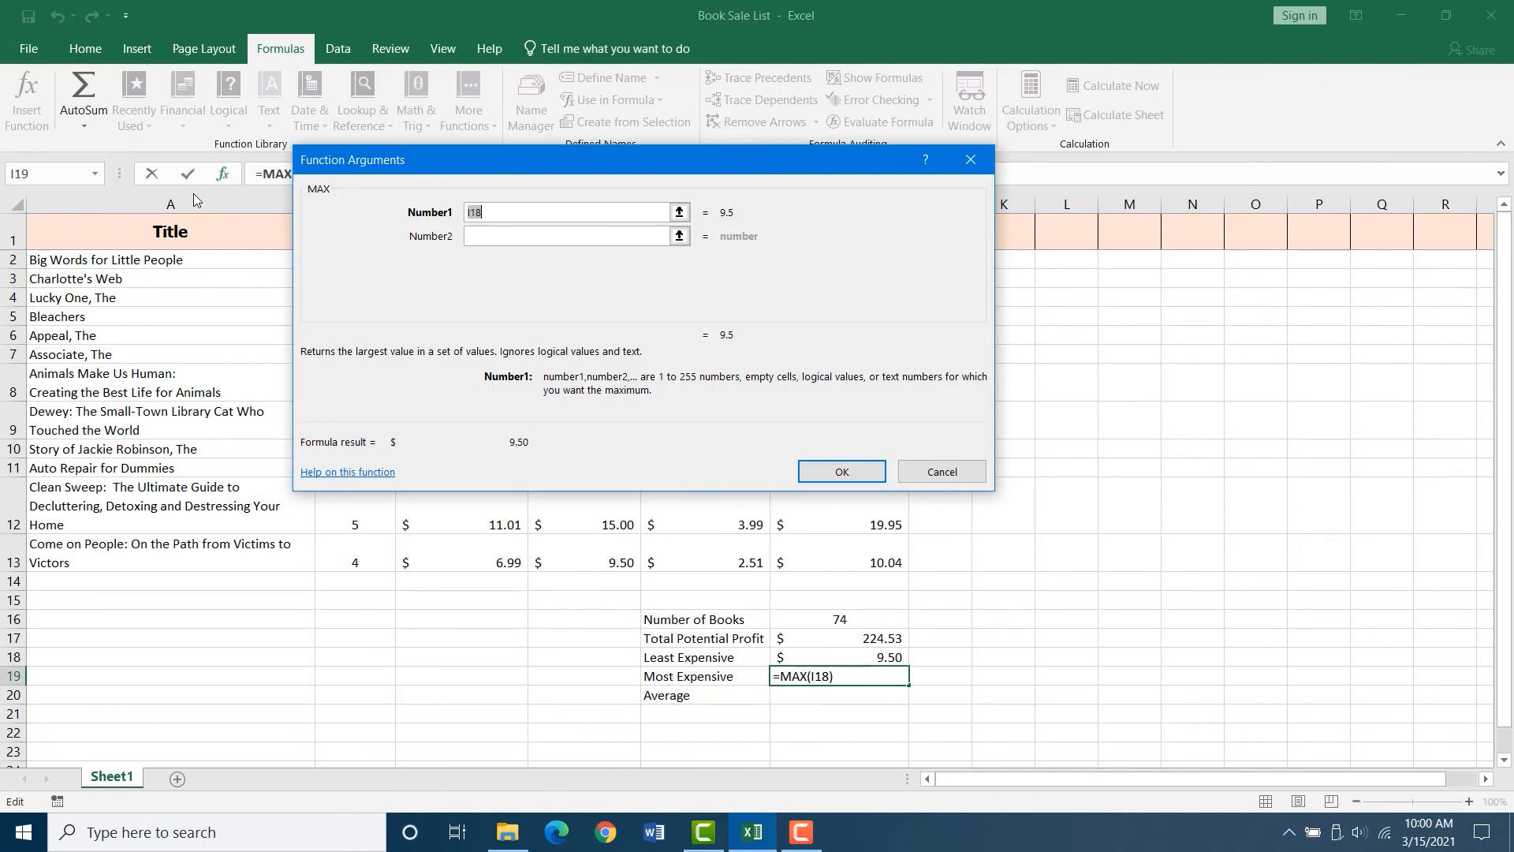
pyautogui.write('g2:g13')
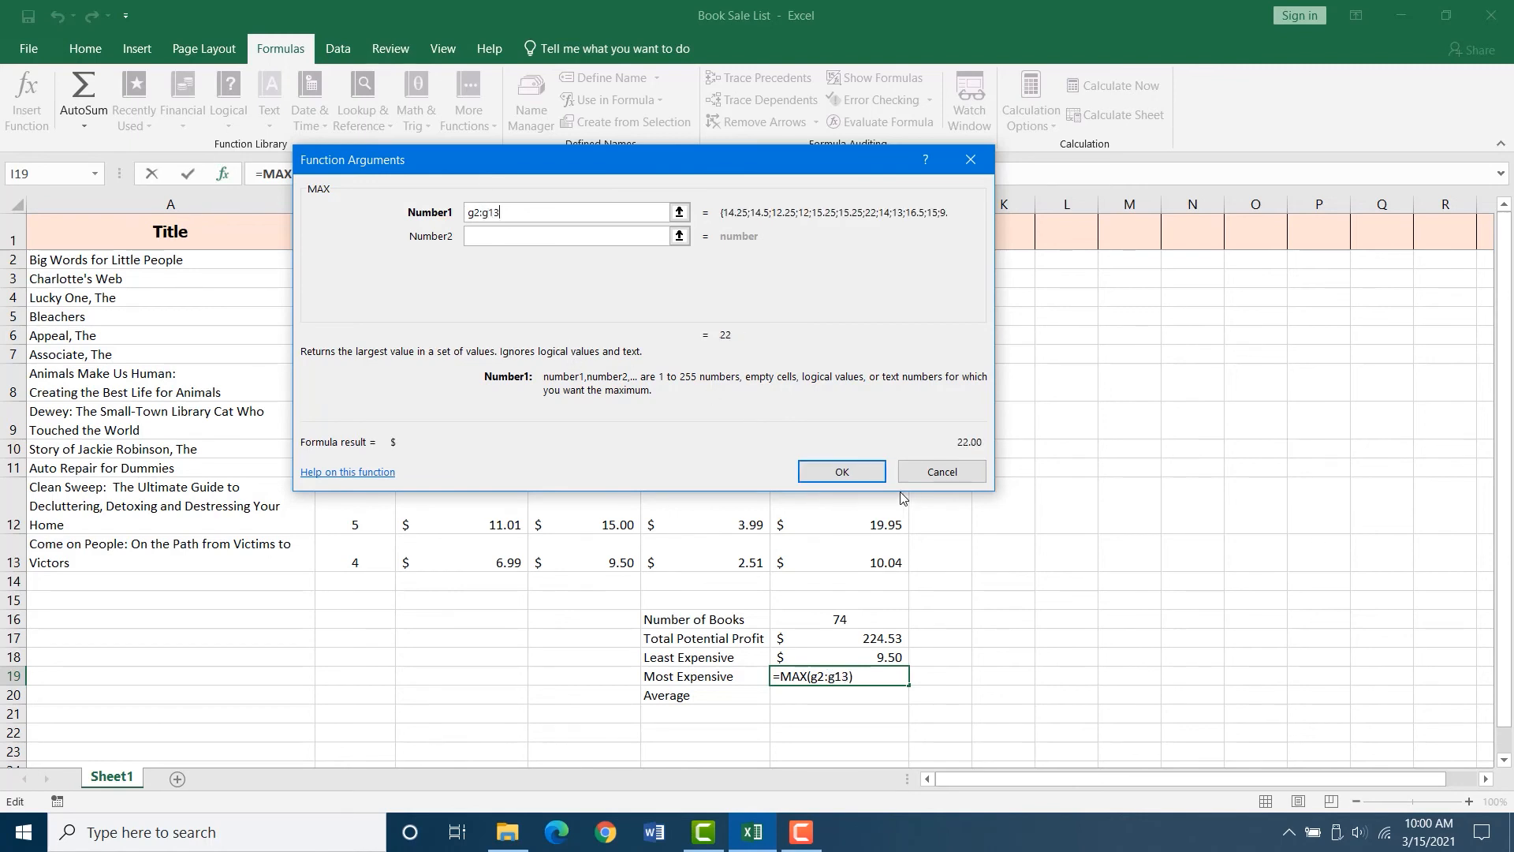
pyautogui.click(842, 471)
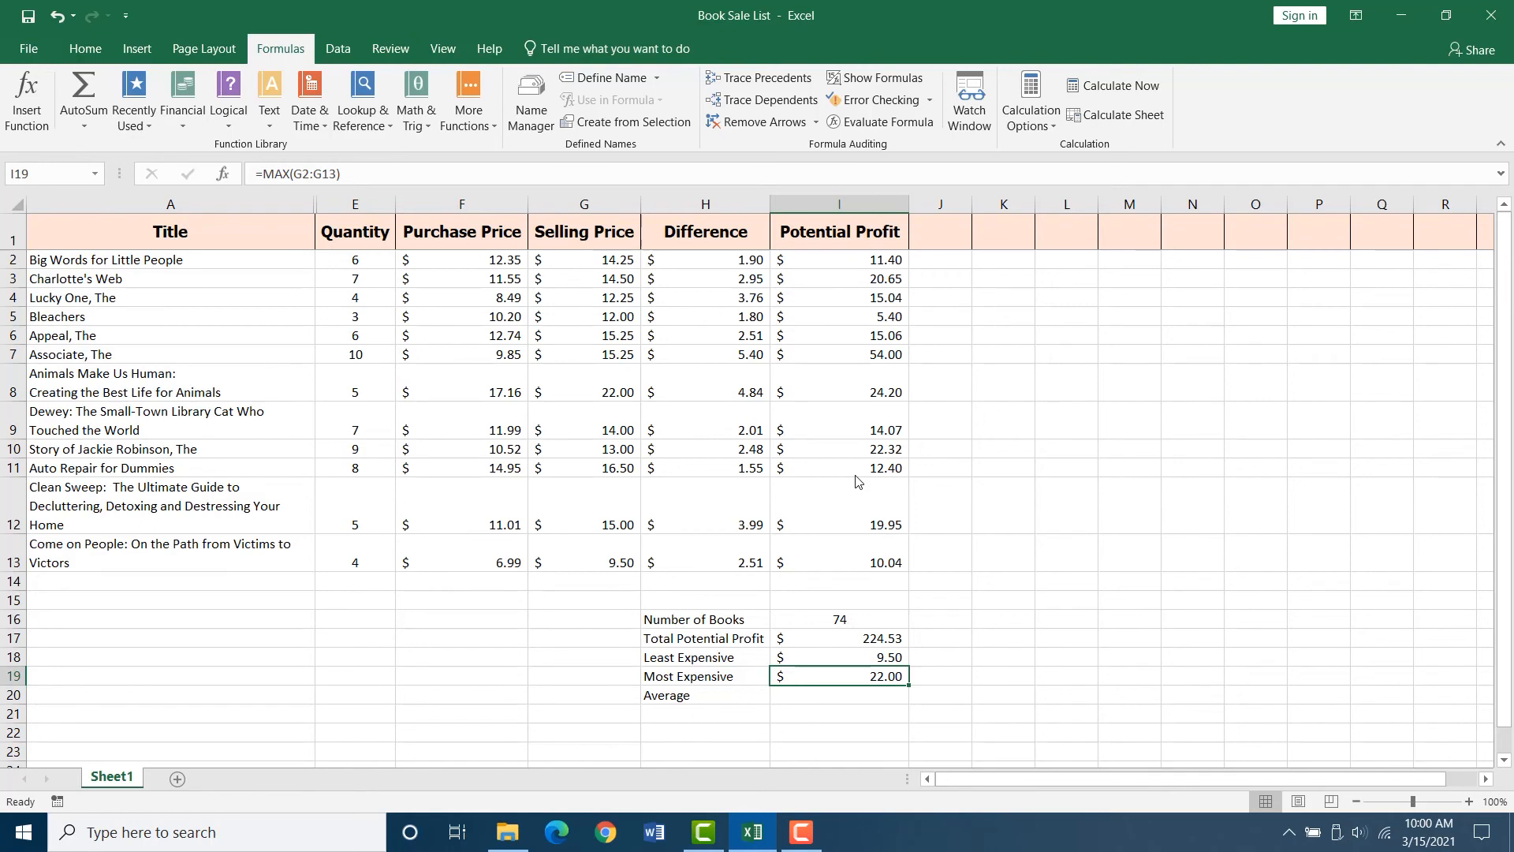
# Average the selling prices G2:G13 in I20 with AutoSum's Average function, and save the workbook
pyautogui.press('Down')
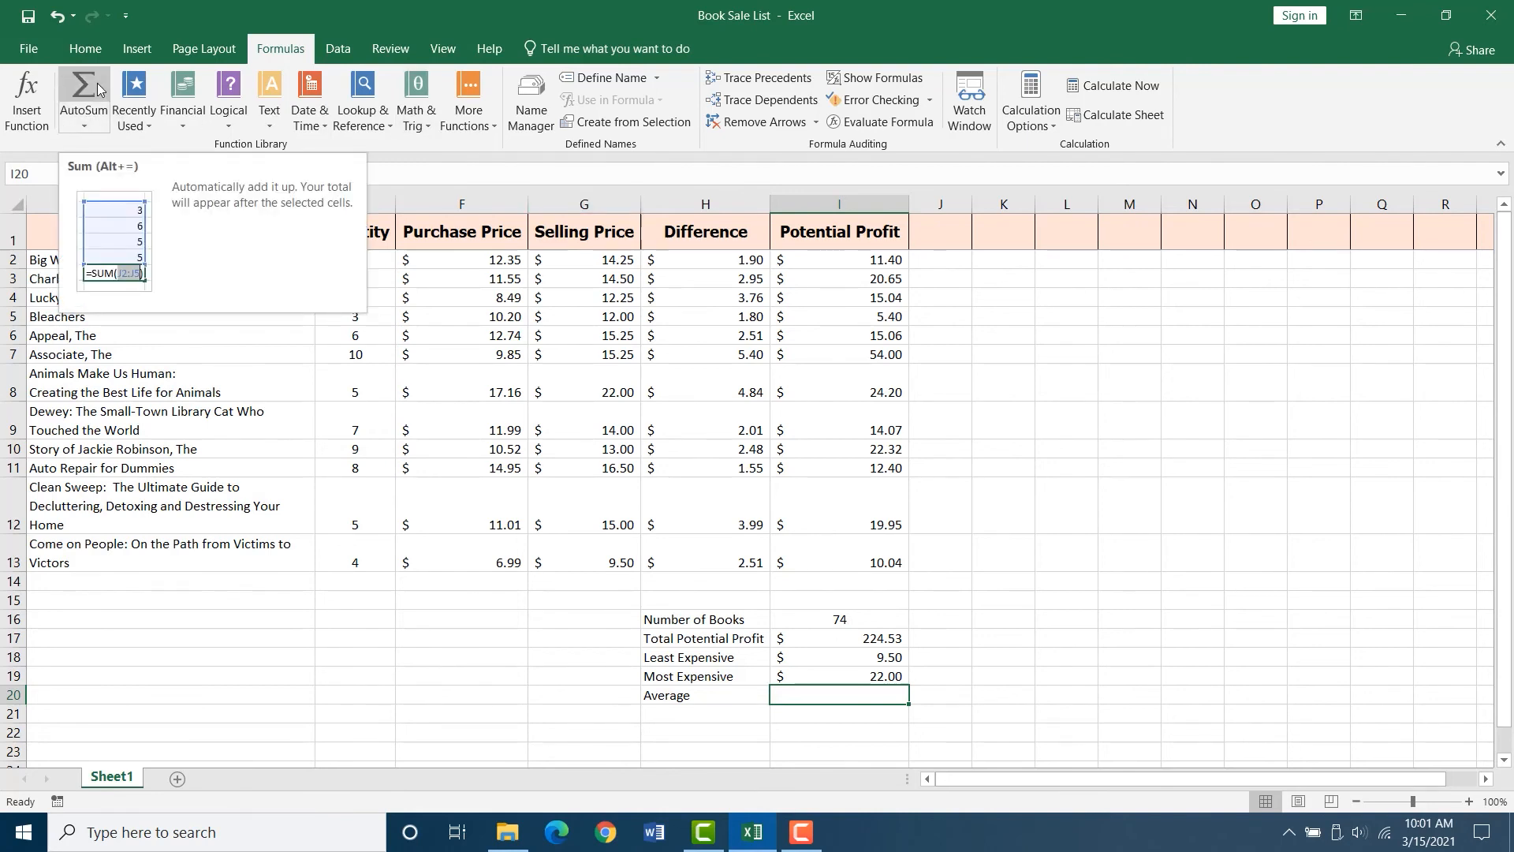
pyautogui.click(80, 131)
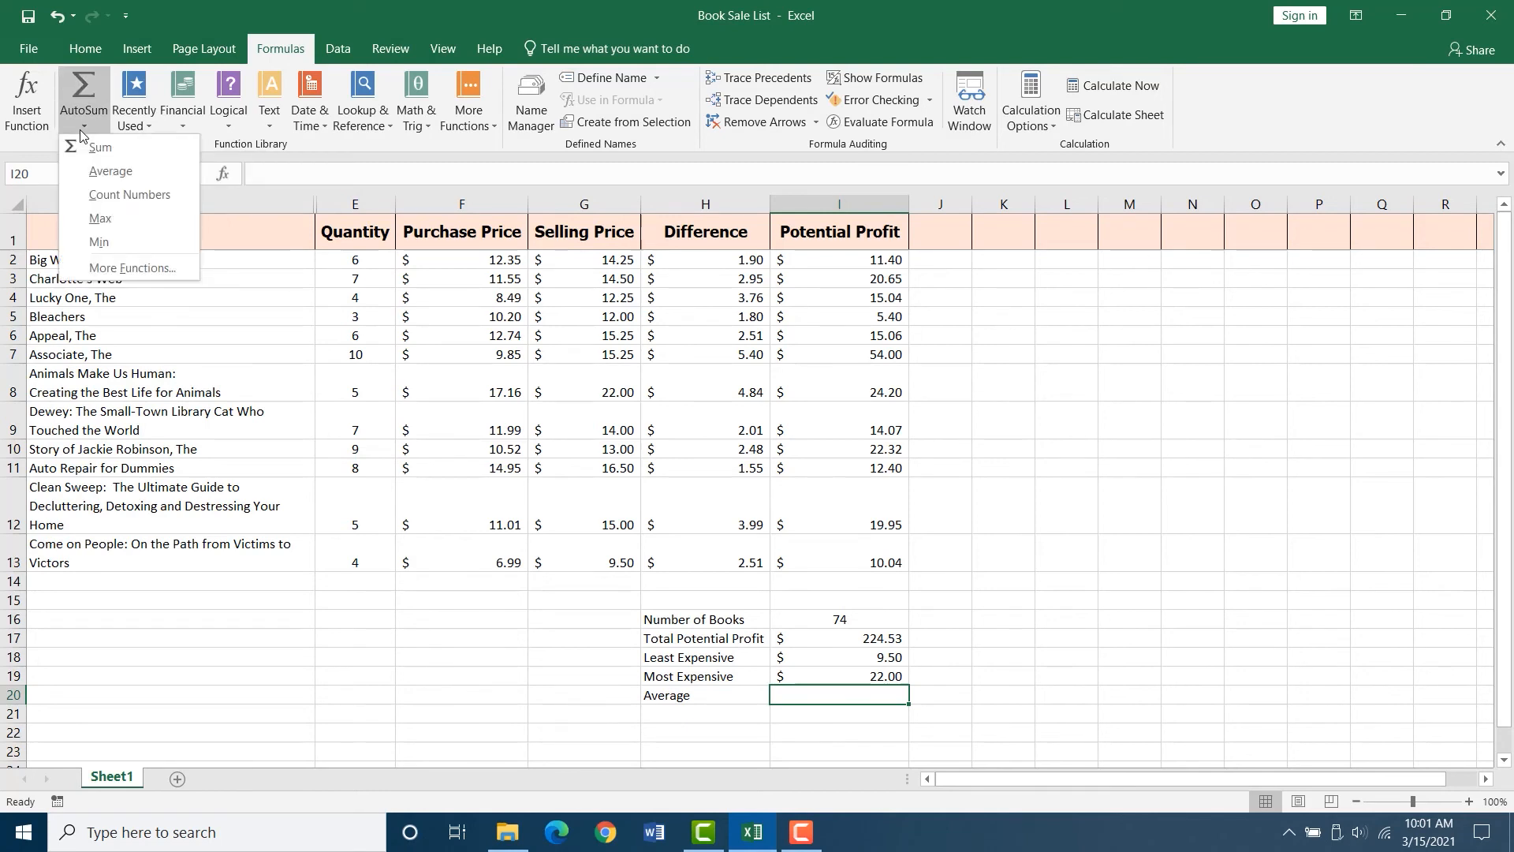
pyautogui.click(91, 177)
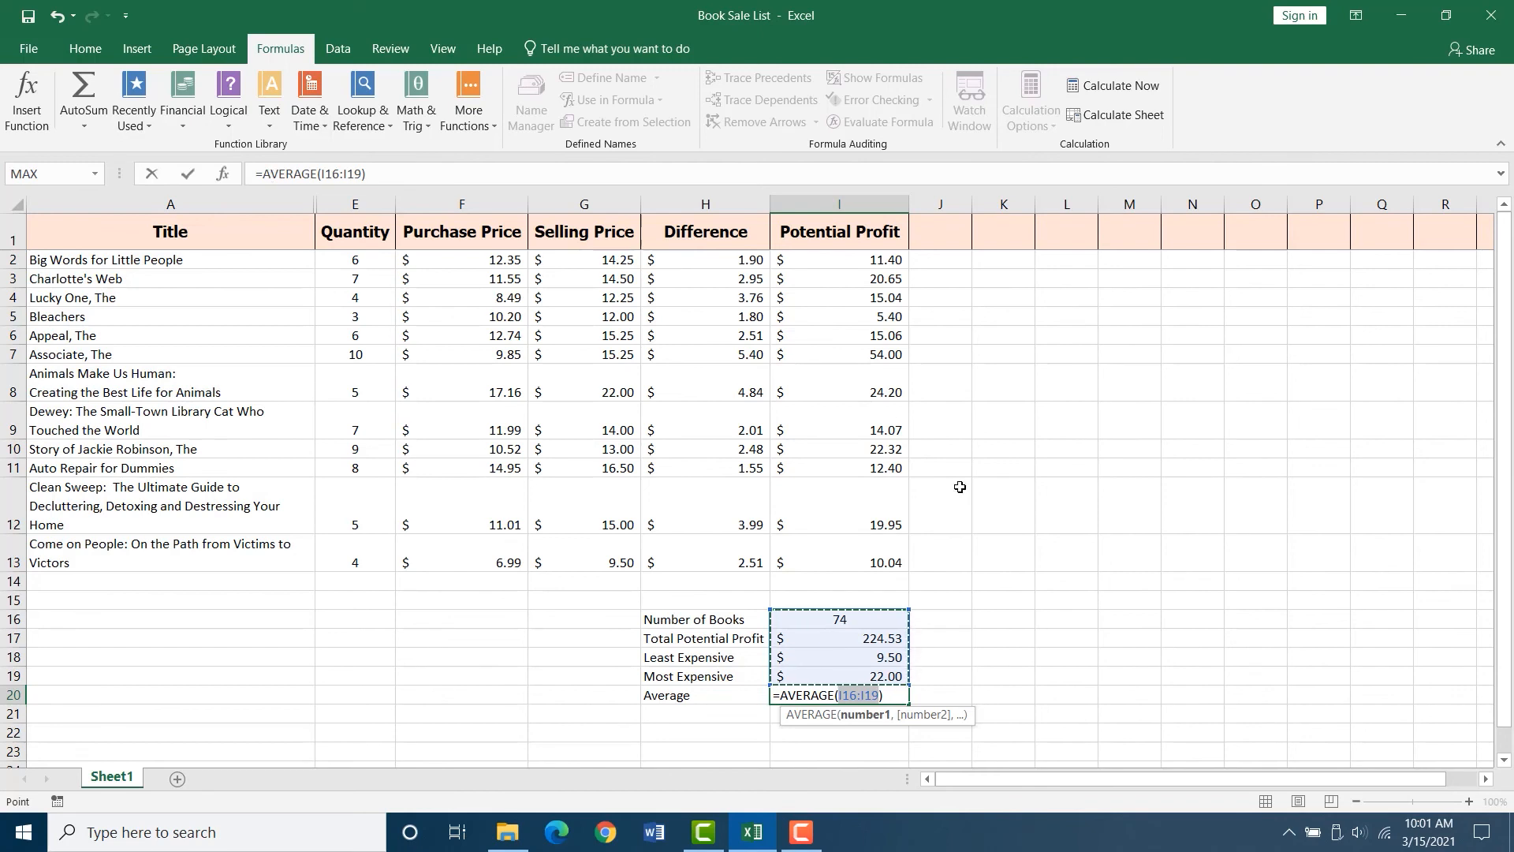
pyautogui.write('G')
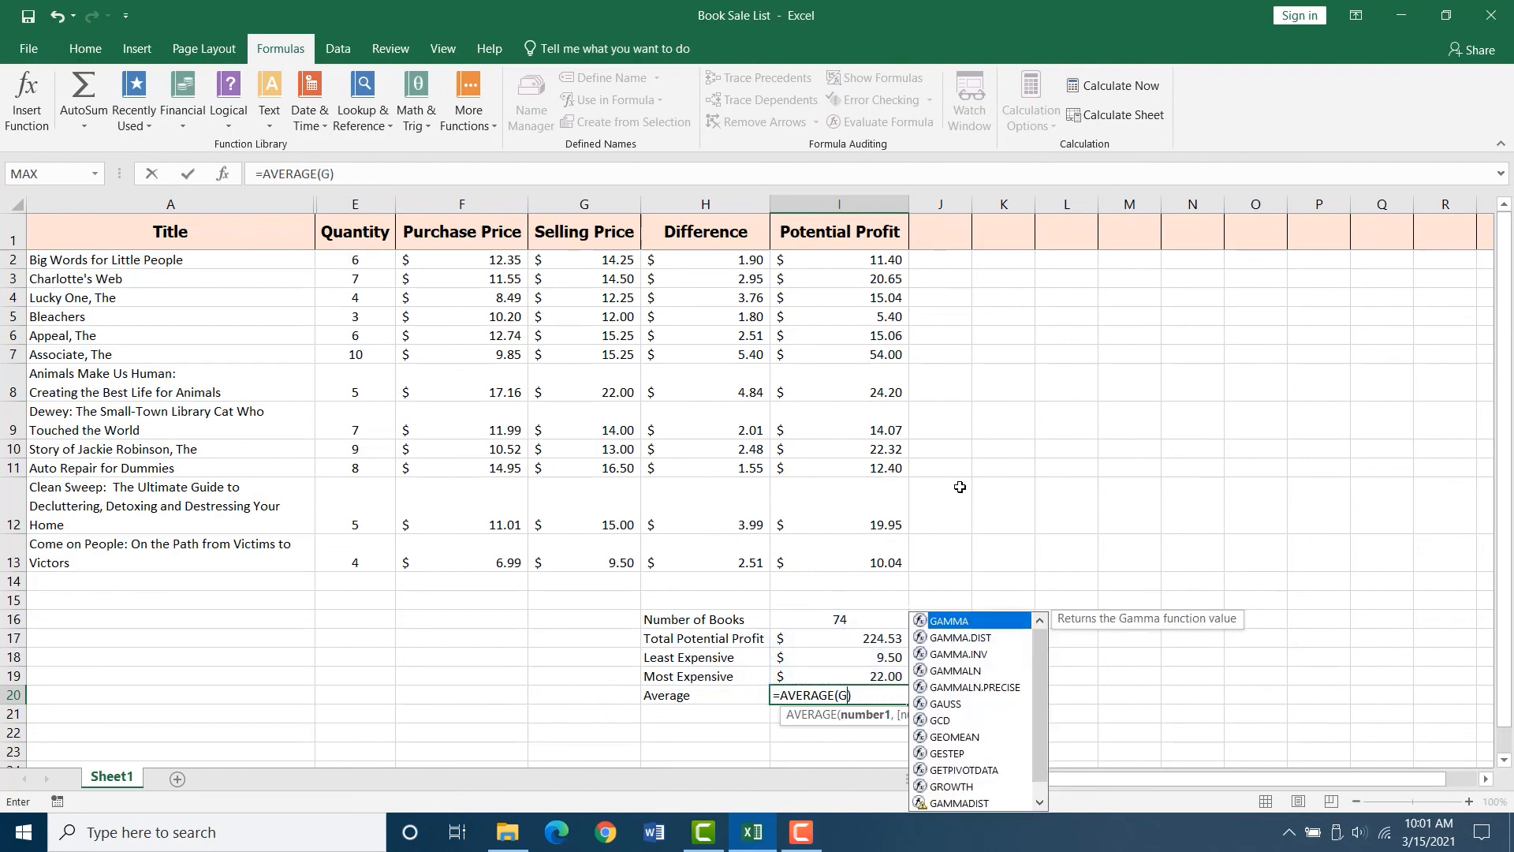
pyautogui.write('2')
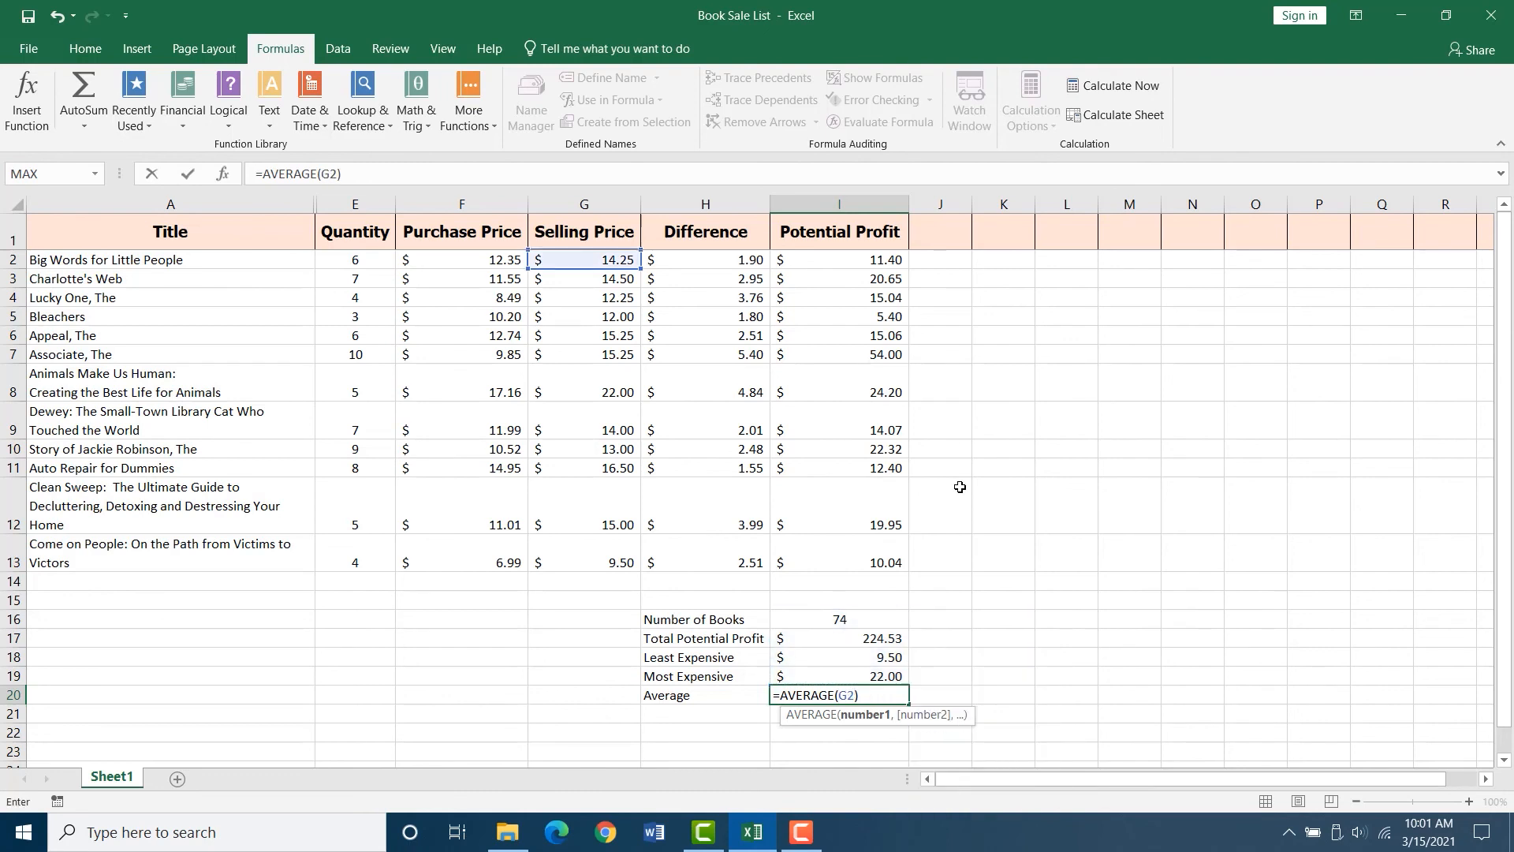
pyautogui.write(':G')
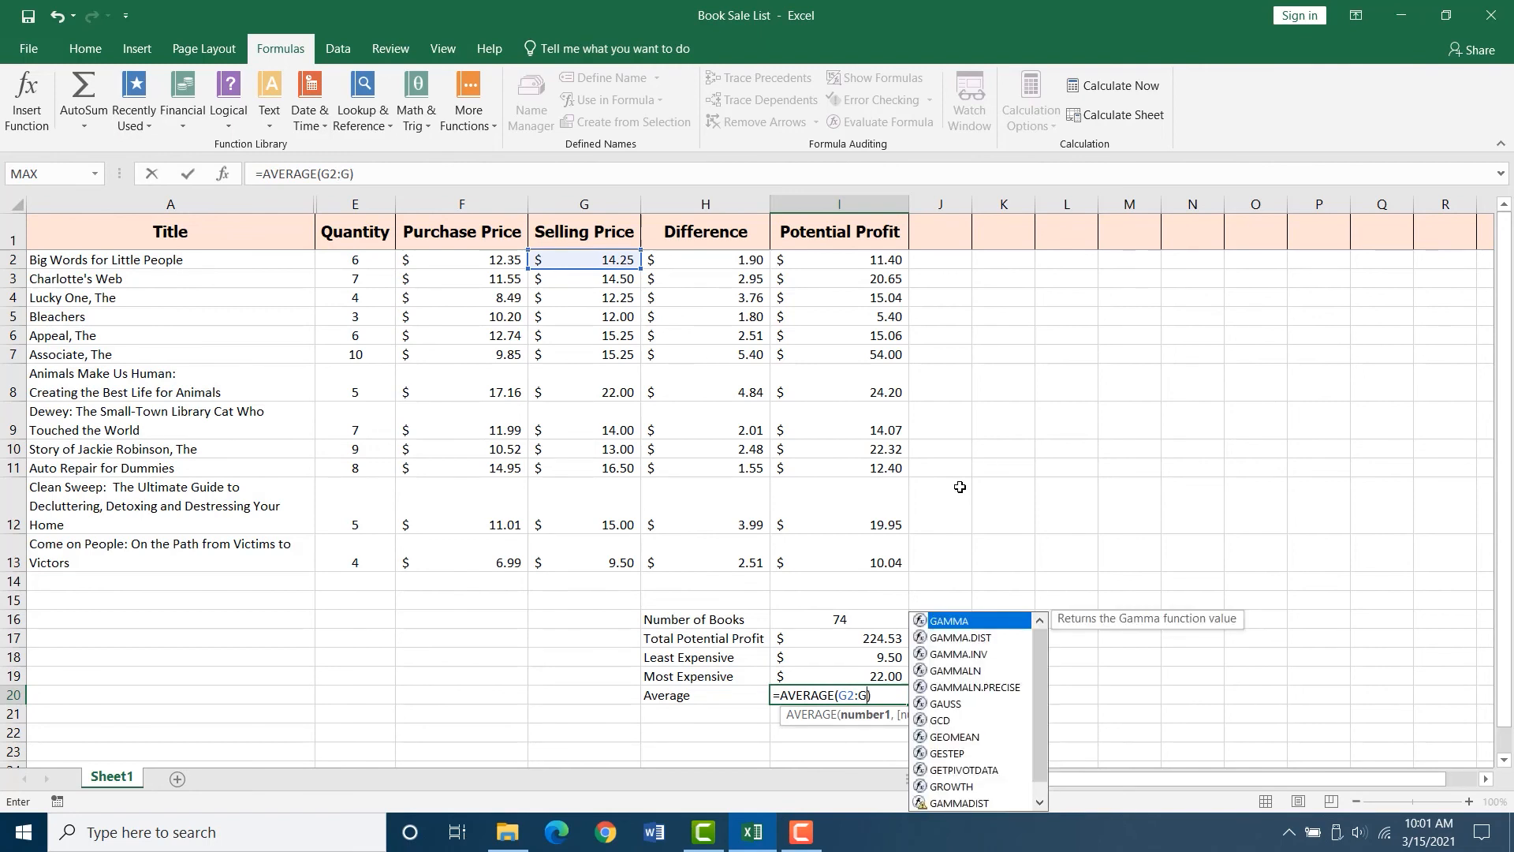
pyautogui.write('13')
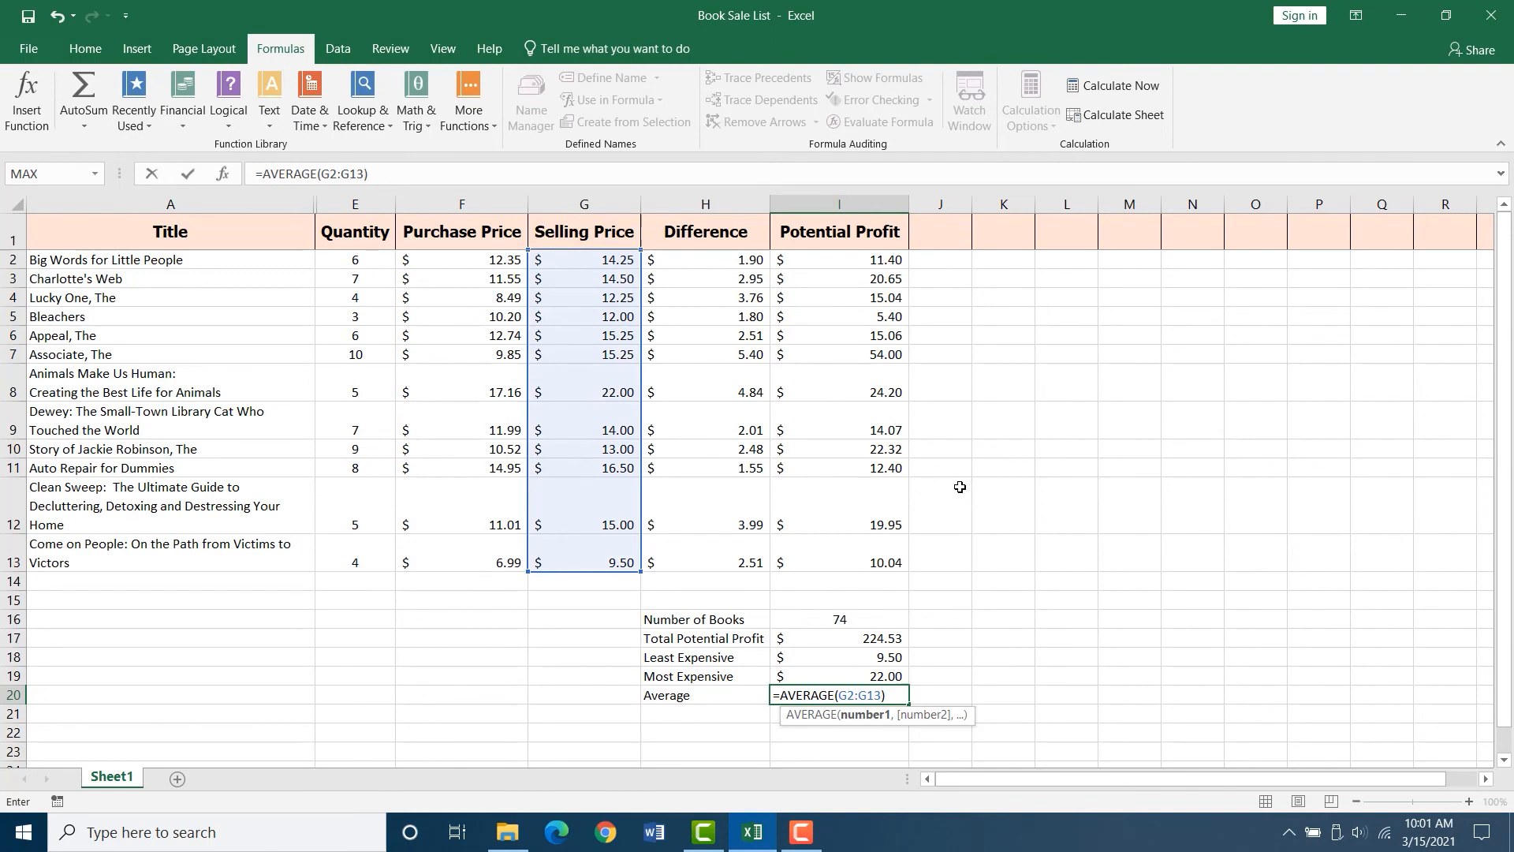
pyautogui.press('Return')
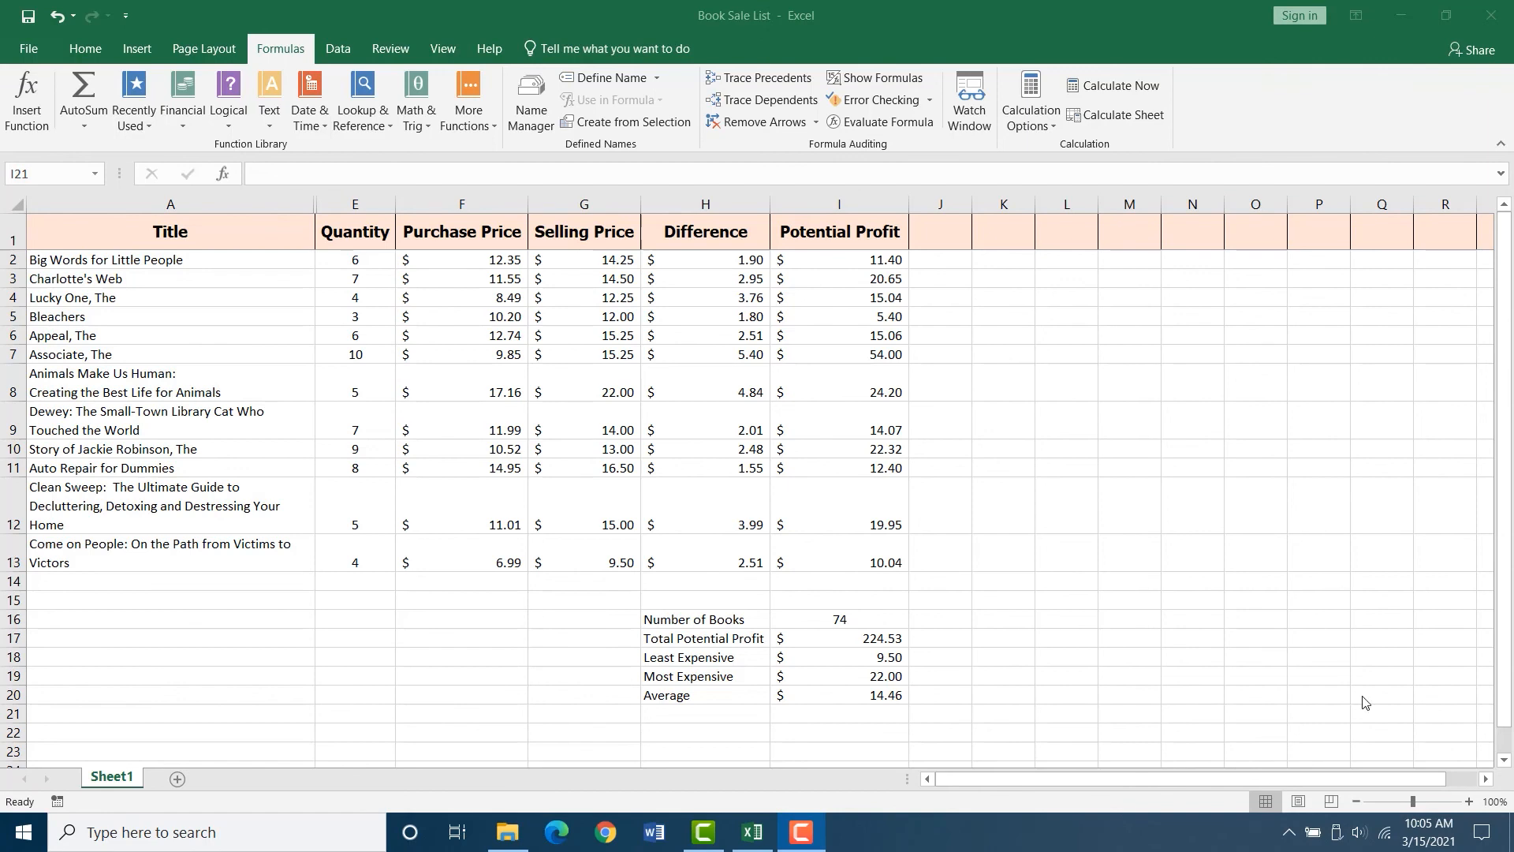
pyautogui.click(24, 22)
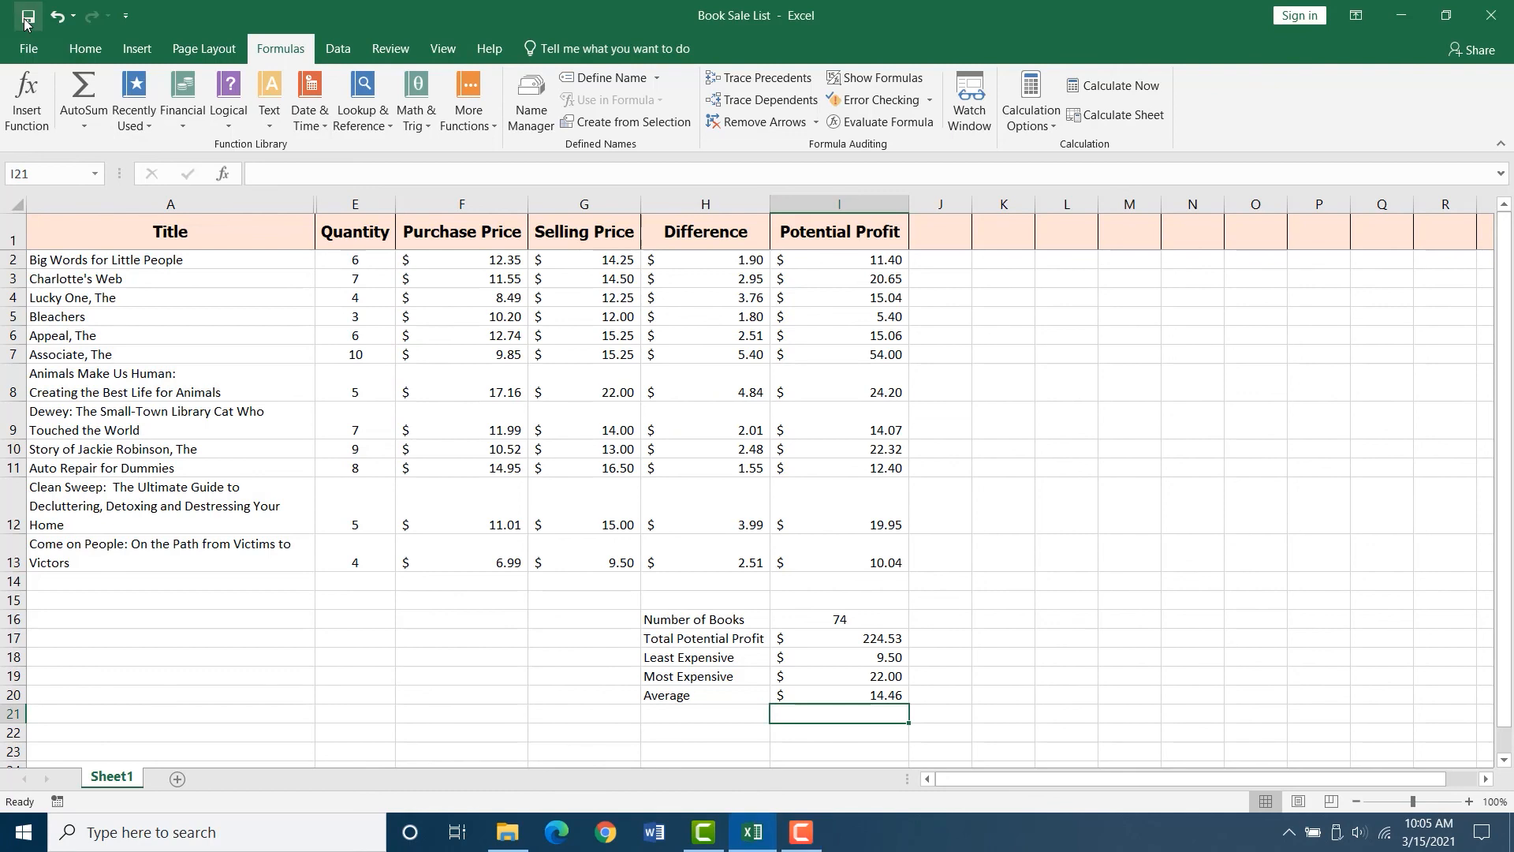